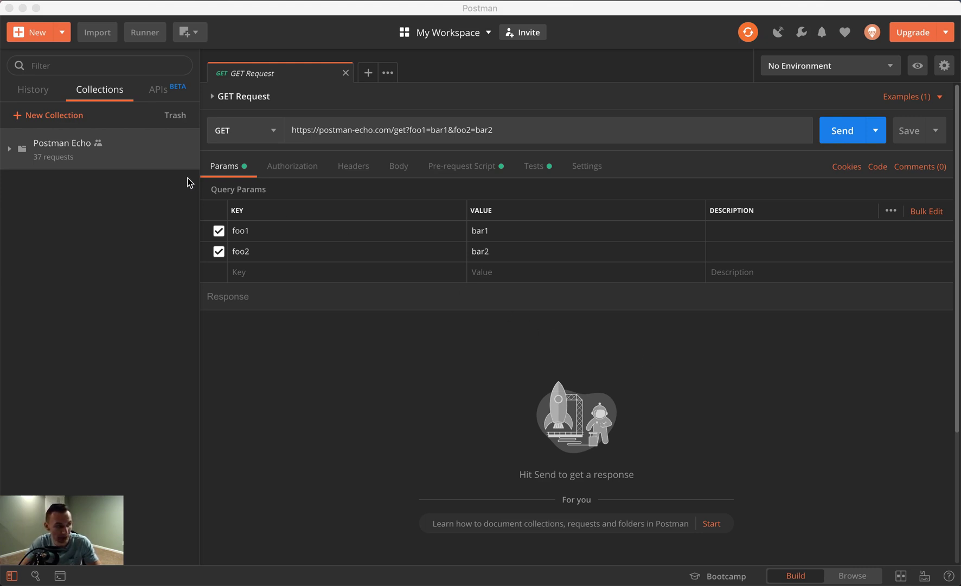
# Start a new mock server and show the Request Body and Description columns in its request table
pyautogui.click(64, 34)
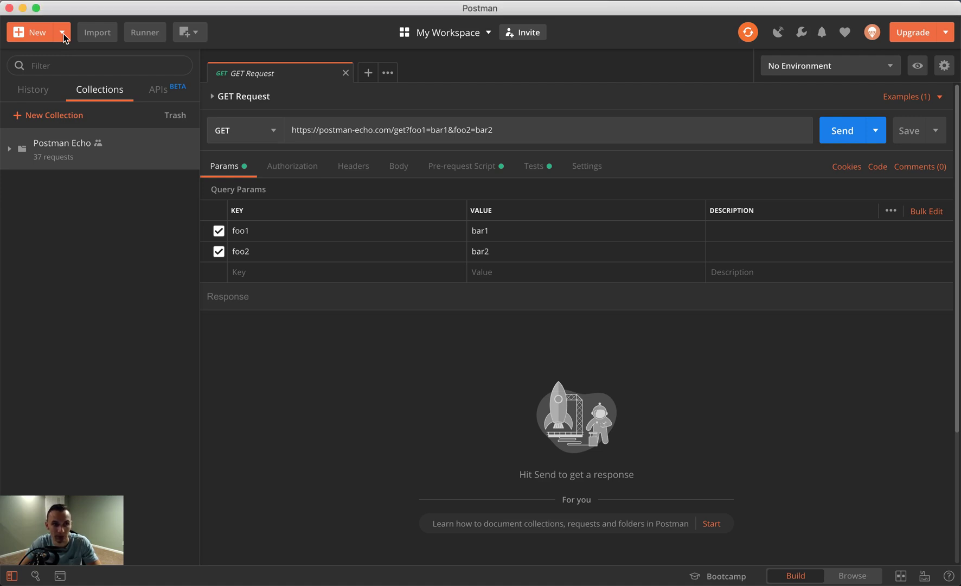
pyautogui.click(64, 34)
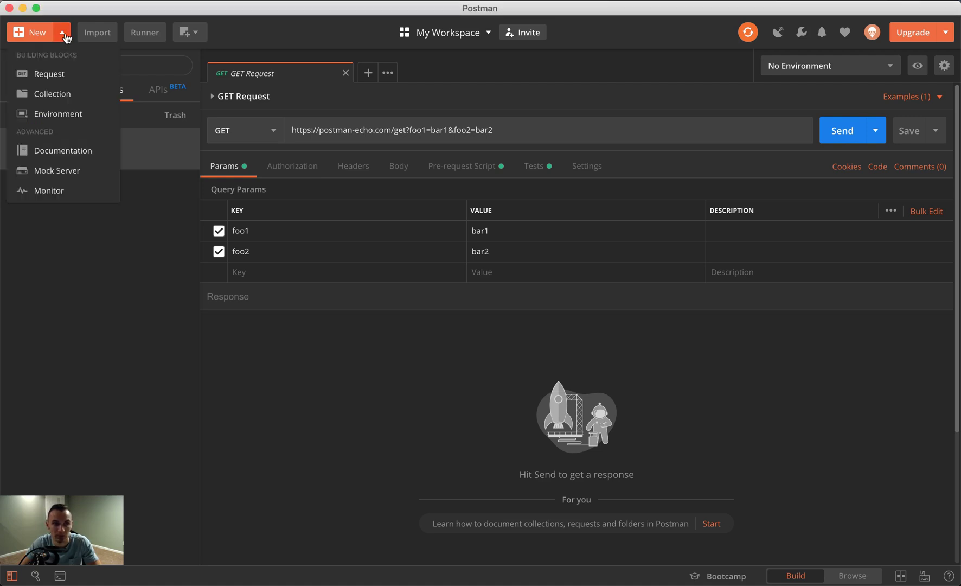
pyautogui.click(55, 172)
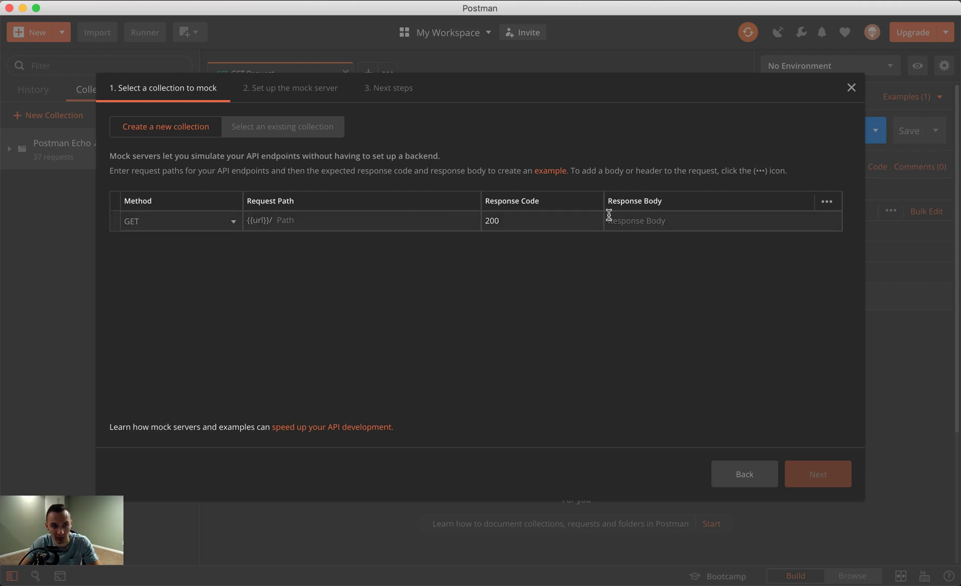
pyautogui.click(836, 205)
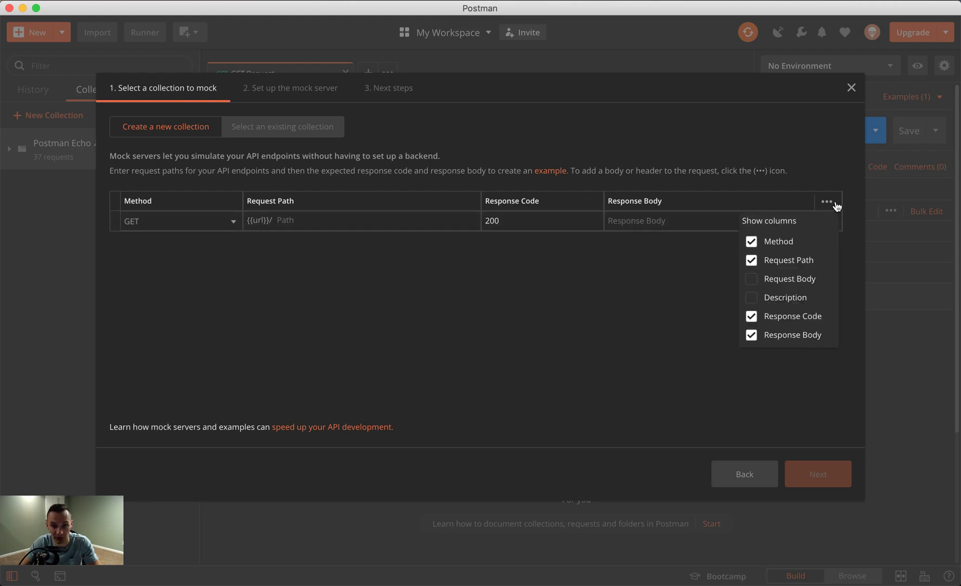
pyautogui.click(752, 278)
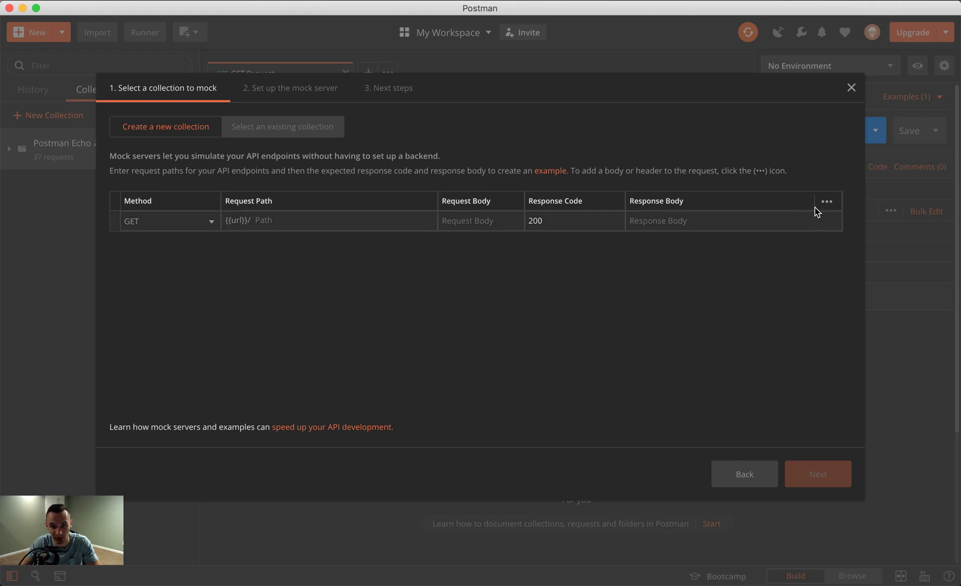
pyautogui.click(826, 203)
pyautogui.click(752, 298)
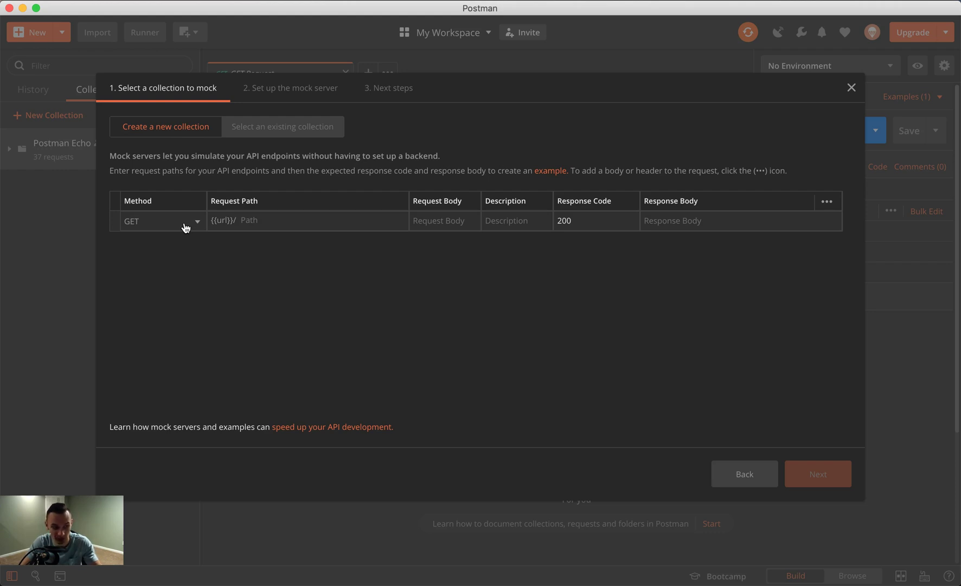
# Set the first GET request's path to youtube
pyautogui.click(237, 221)
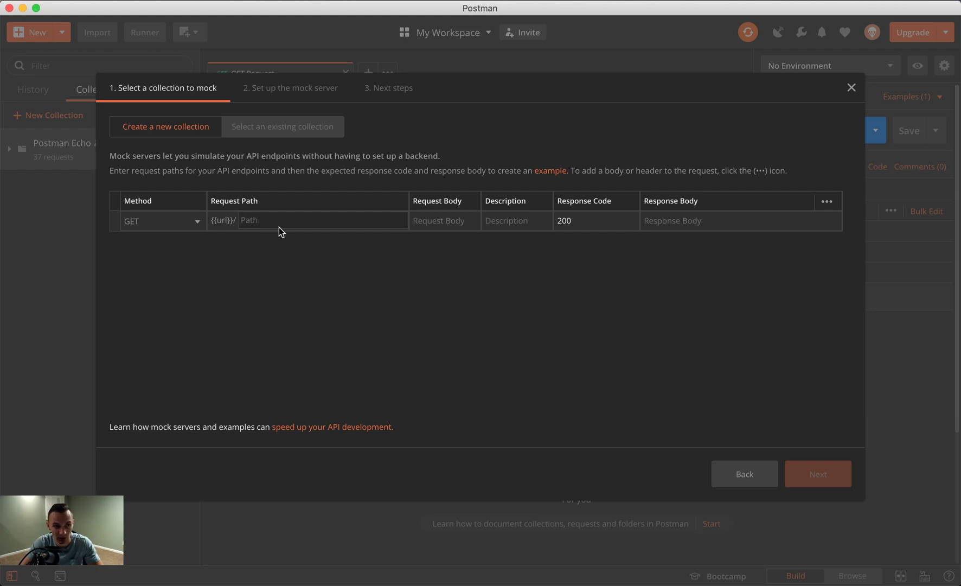
pyautogui.write('yot')
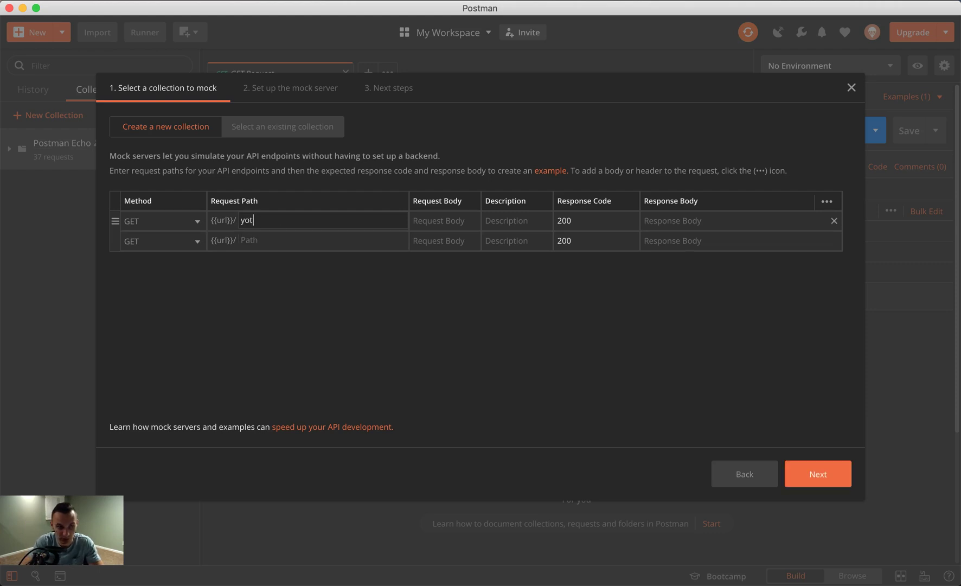
pyautogui.write('ube')
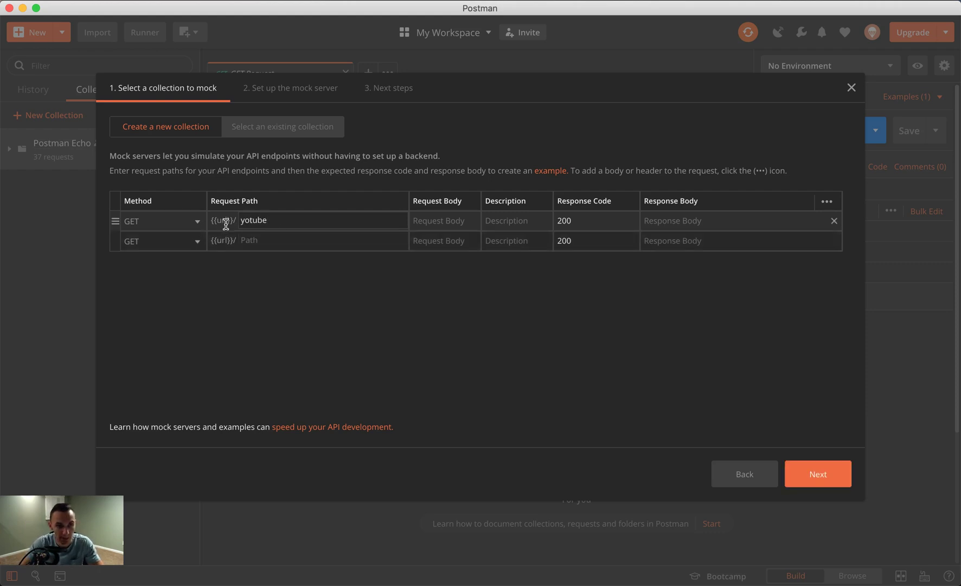
pyautogui.click(253, 220)
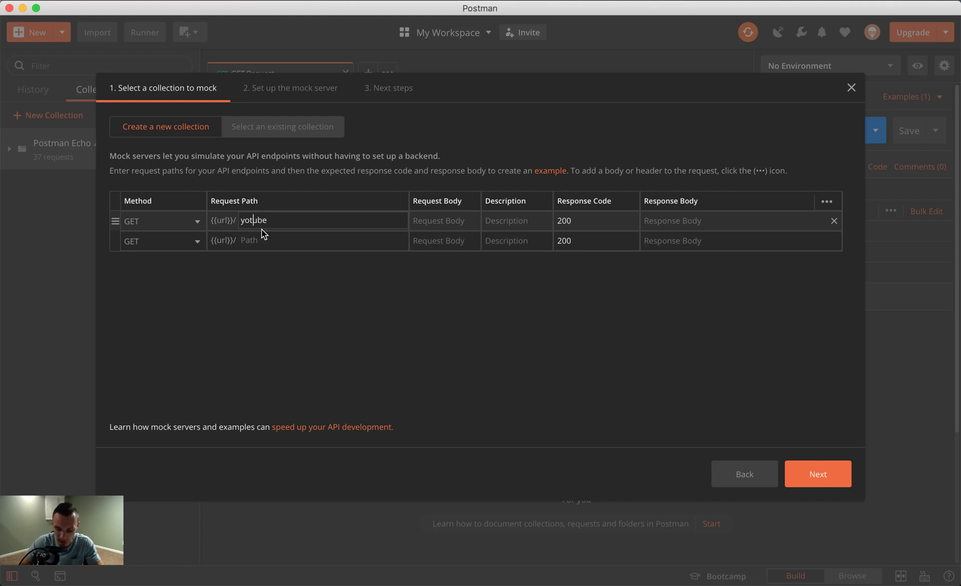
pyautogui.press('Left')
pyautogui.write('u')
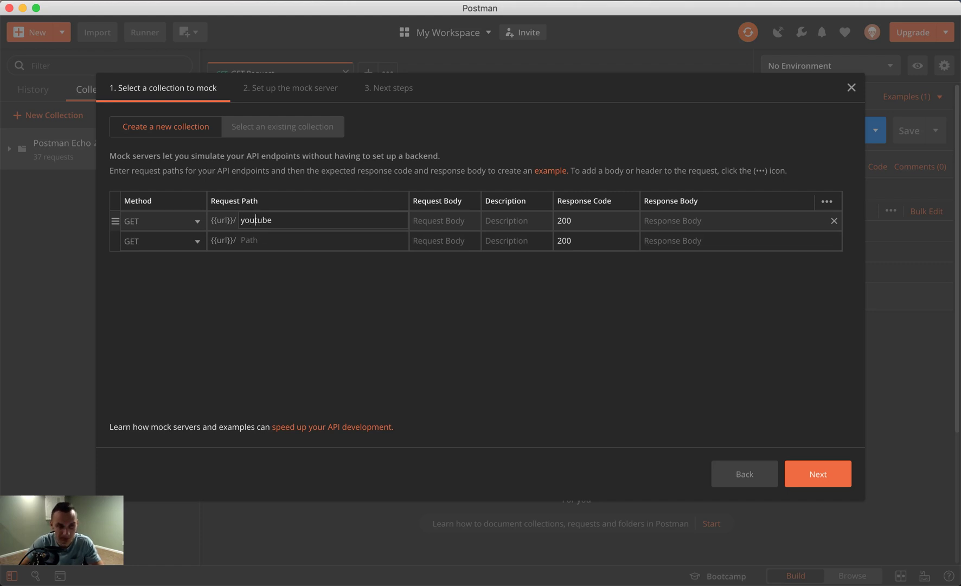
# Enter "This is a test" as the description of the youtube request
pyautogui.click(440, 223)
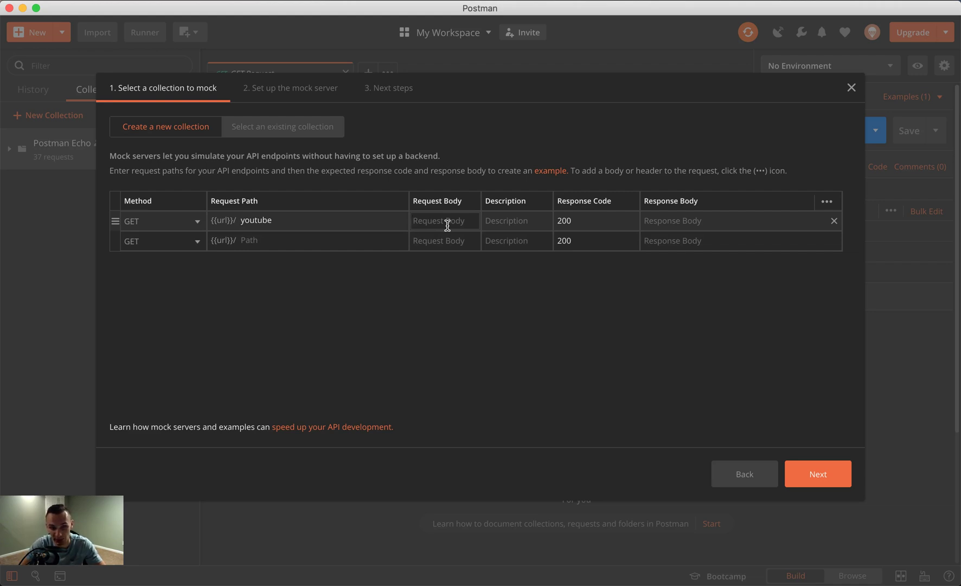
pyautogui.click(505, 219)
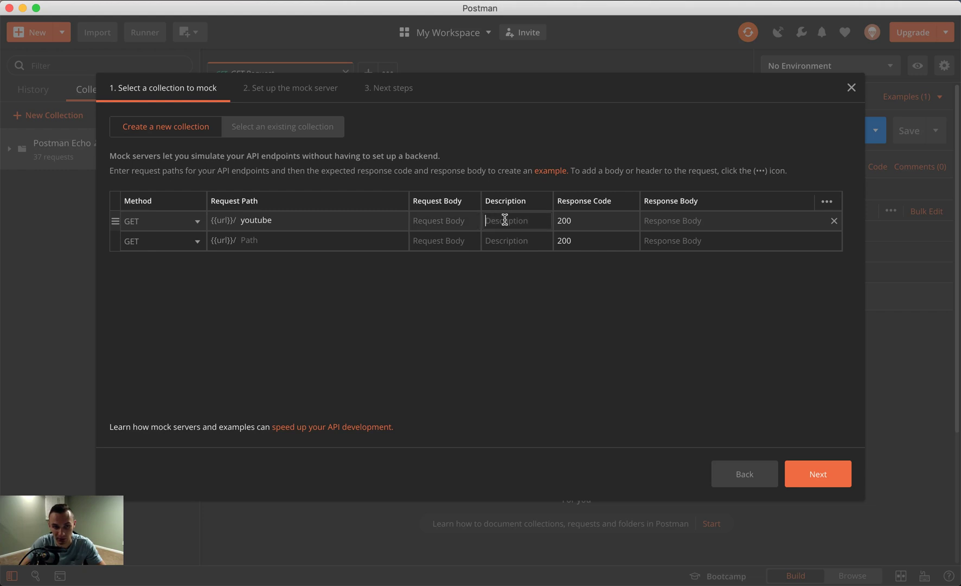
pyautogui.write('This is a t')
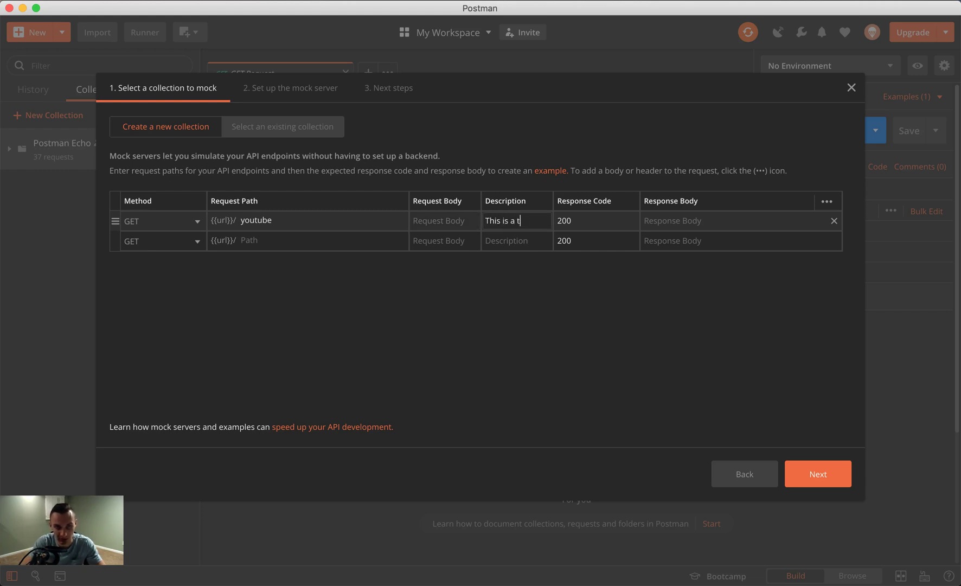
pyautogui.write('est')
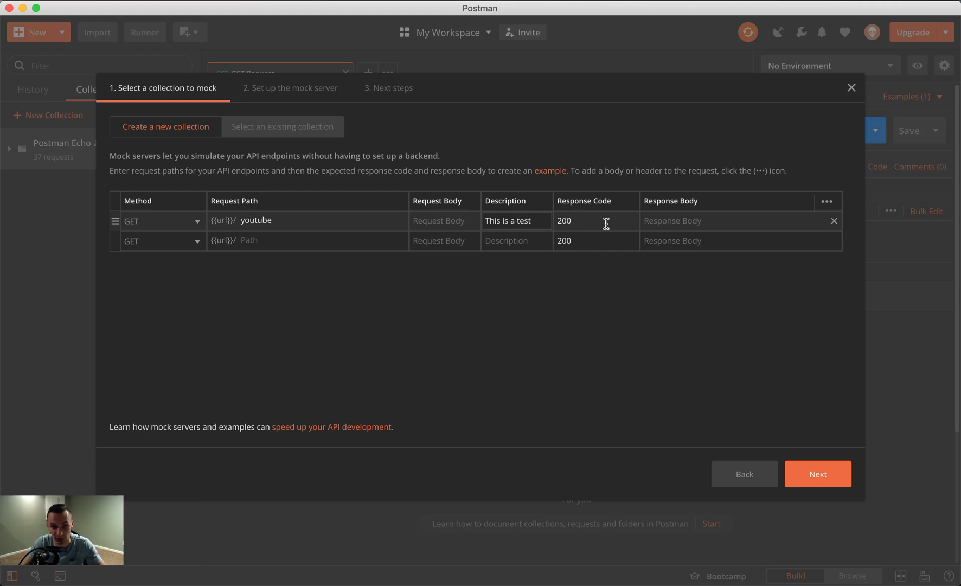
# Enter { 'attribute': "value" } as the response body of the youtube request
pyautogui.click(674, 223)
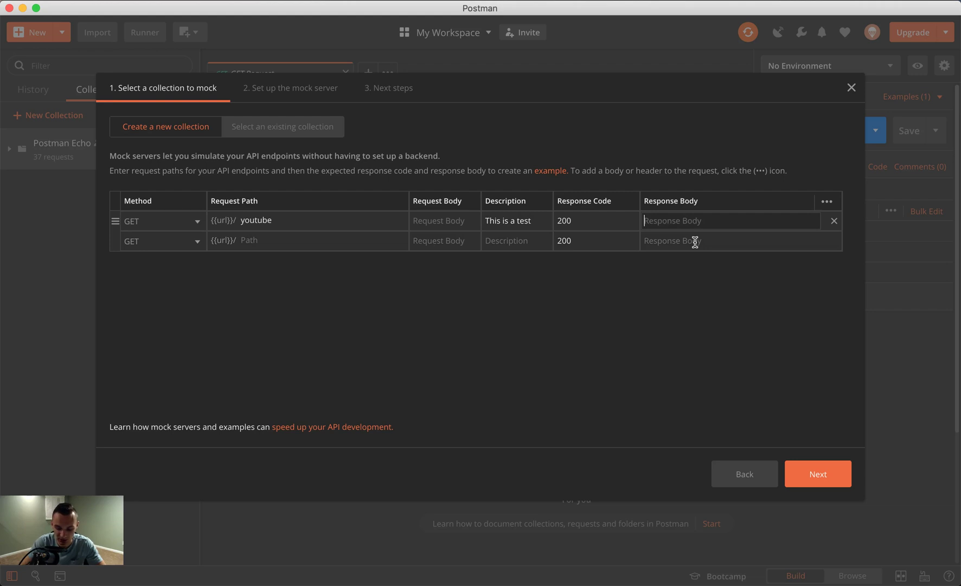
pyautogui.write('{}')
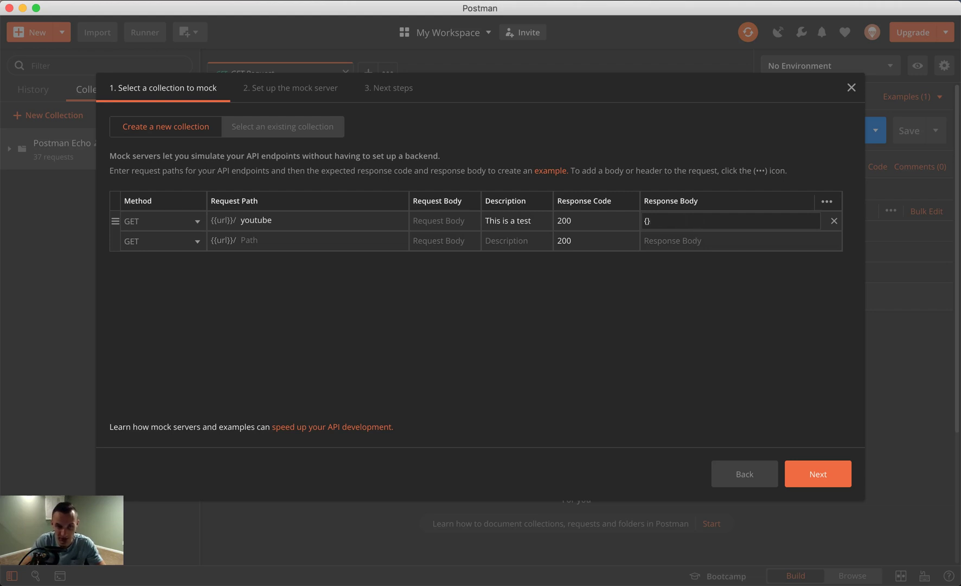
pyautogui.click(571, 240)
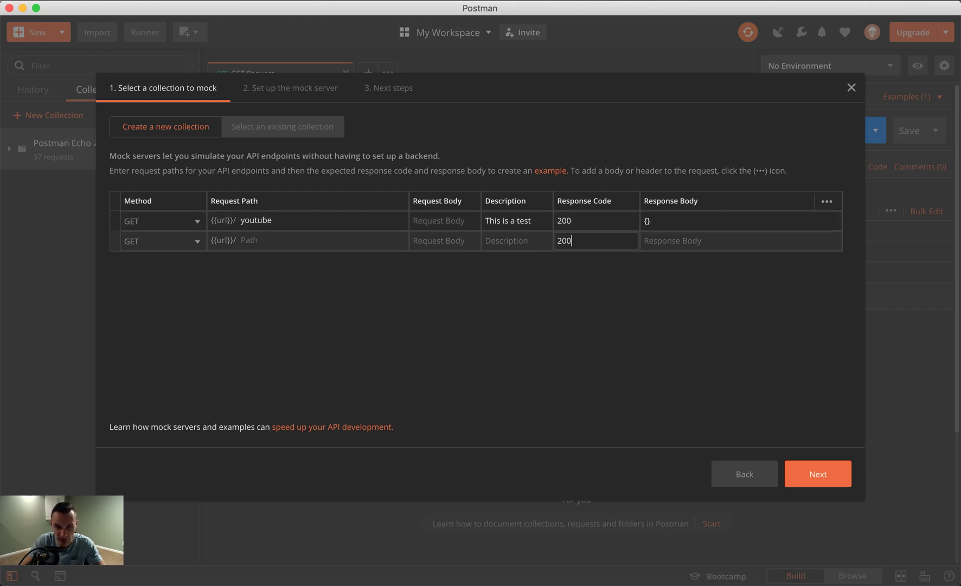
pyautogui.click(648, 221)
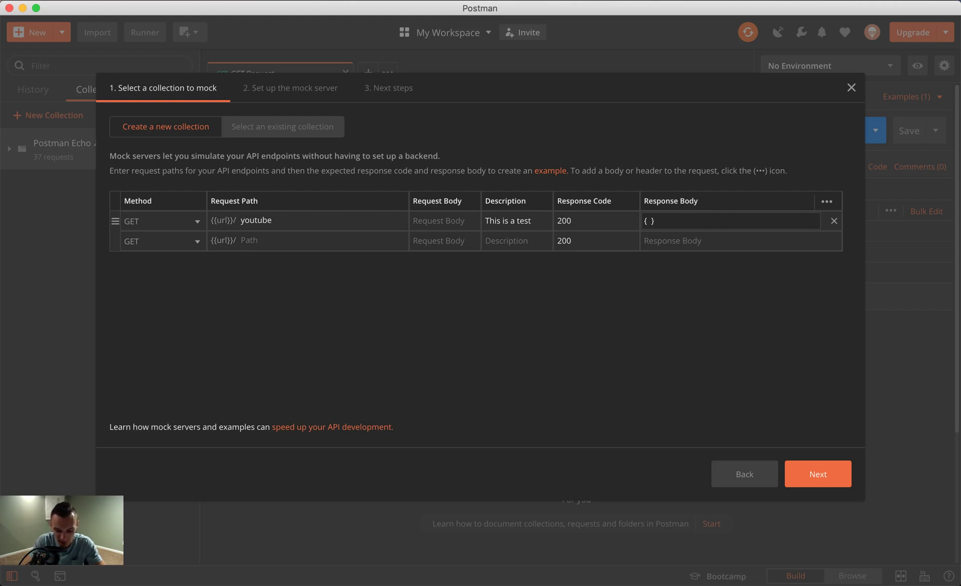
pyautogui.write('test')
pyautogui.press('BackSpace')
pyautogui.press('BackSpace')
pyautogui.press('BackSpace')
pyautogui.press('BackSpace')
pyautogui.write("'attribute': ")
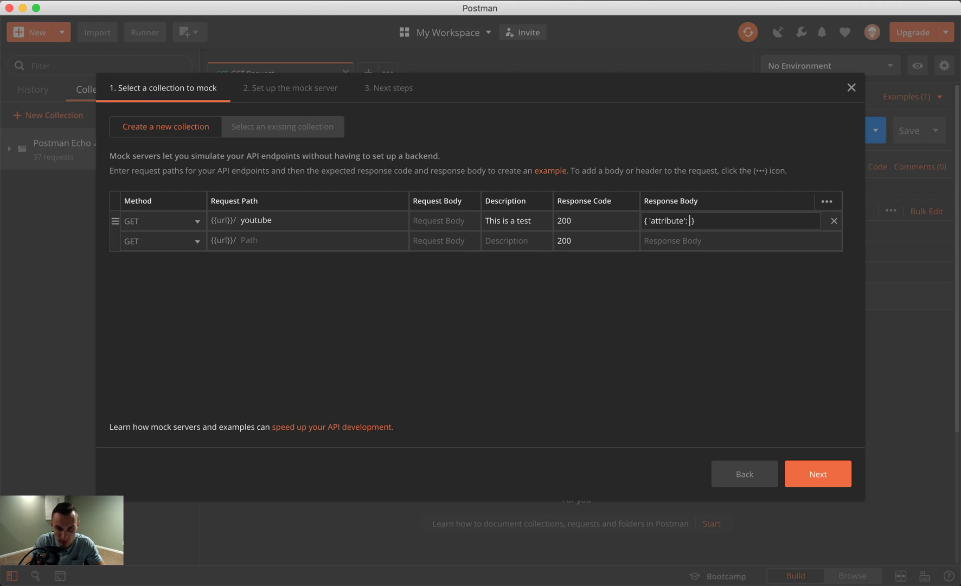
pyautogui.write('"val ')
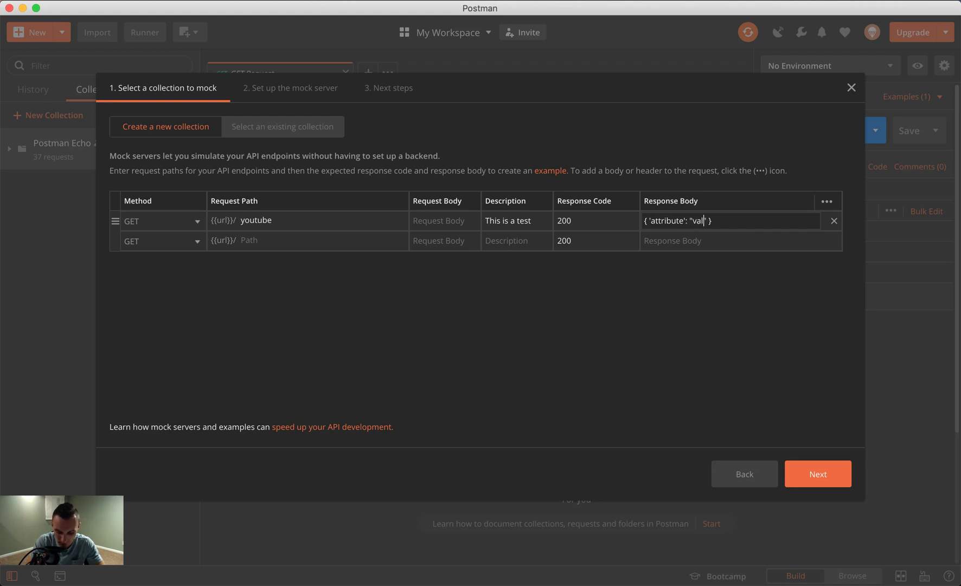
pyautogui.write('ue')
# Replace the single quotes around attribute with double quotes in the youtube request's response body
pyautogui.press('Left')
pyautogui.press('Left')
pyautogui.press('Left')
pyautogui.press('Left')
pyautogui.press('Left')
pyautogui.press('Left')
pyautogui.press('Left')
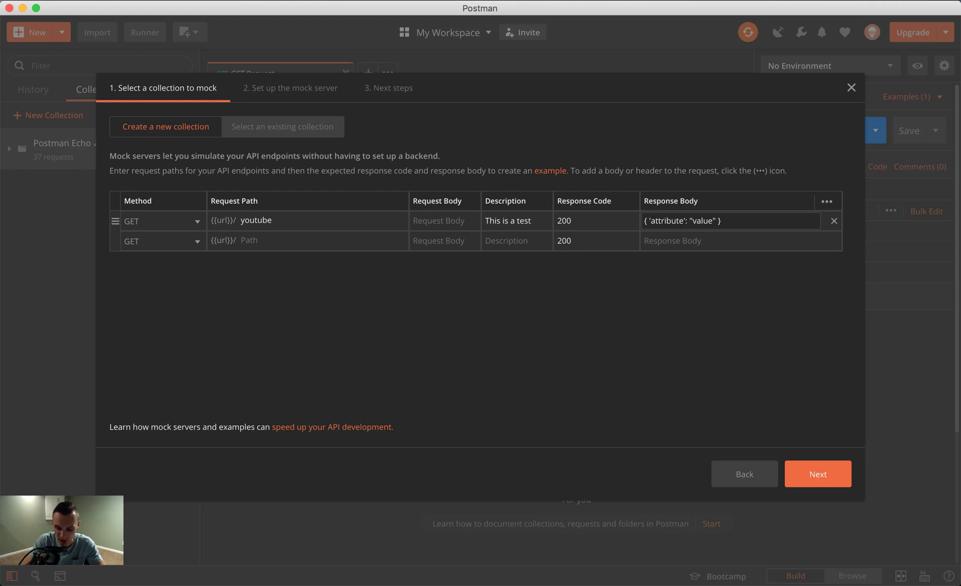
pyautogui.press('BackSpace')
pyautogui.write('"')
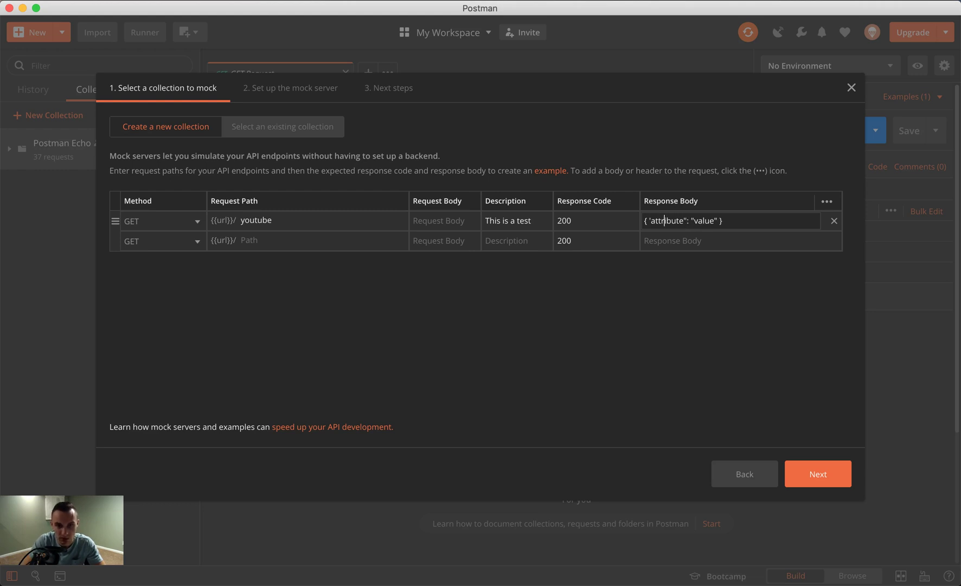
pyautogui.press('BackSpace')
pyautogui.press('BackSpace')
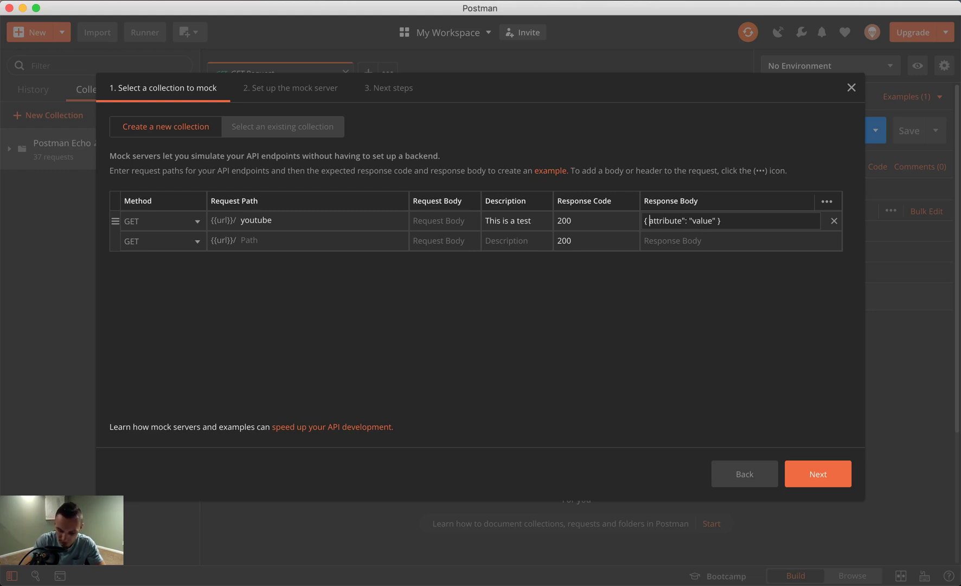
pyautogui.write('"')
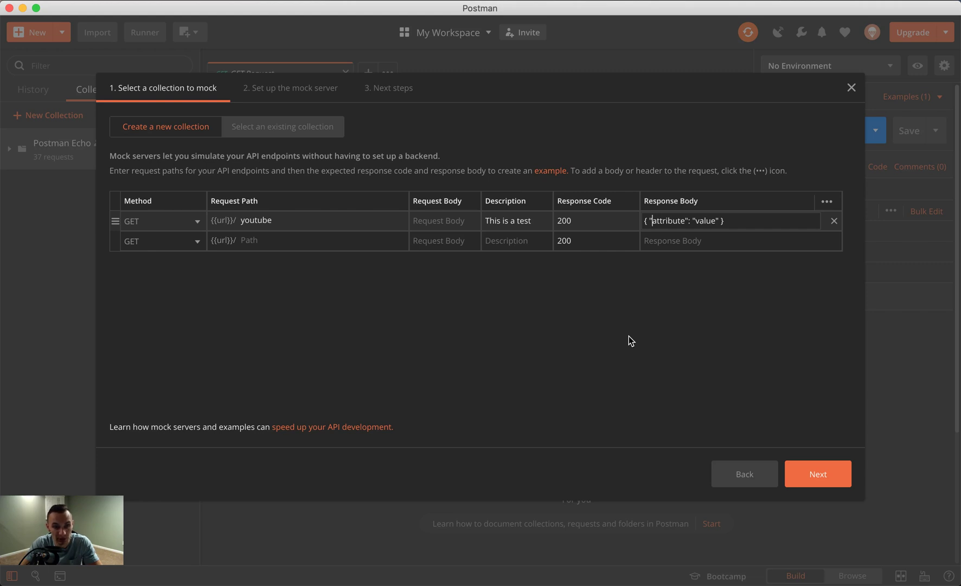
# Name the mock server Youtube Test, create it and close the setup dialog
pyautogui.click(804, 474)
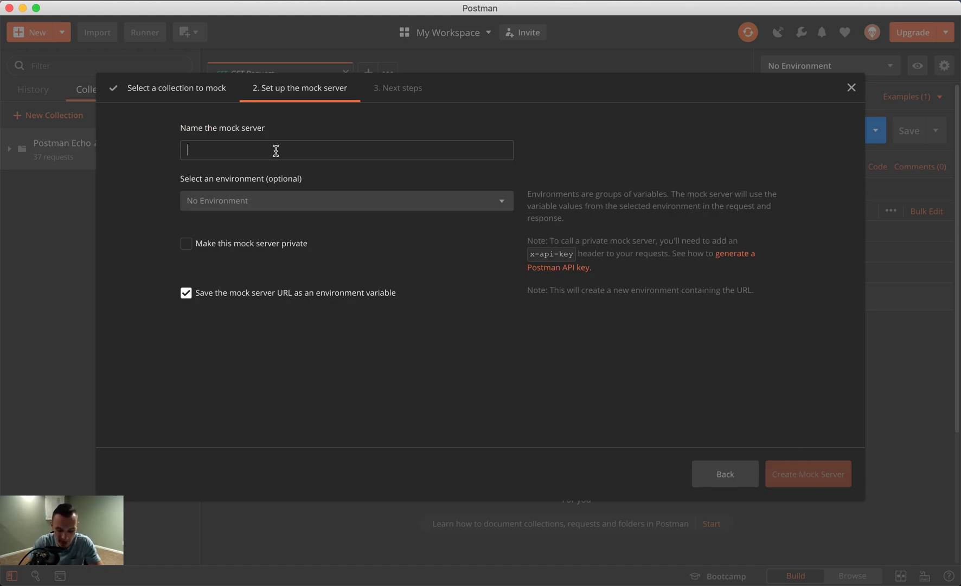
pyautogui.write('Y')
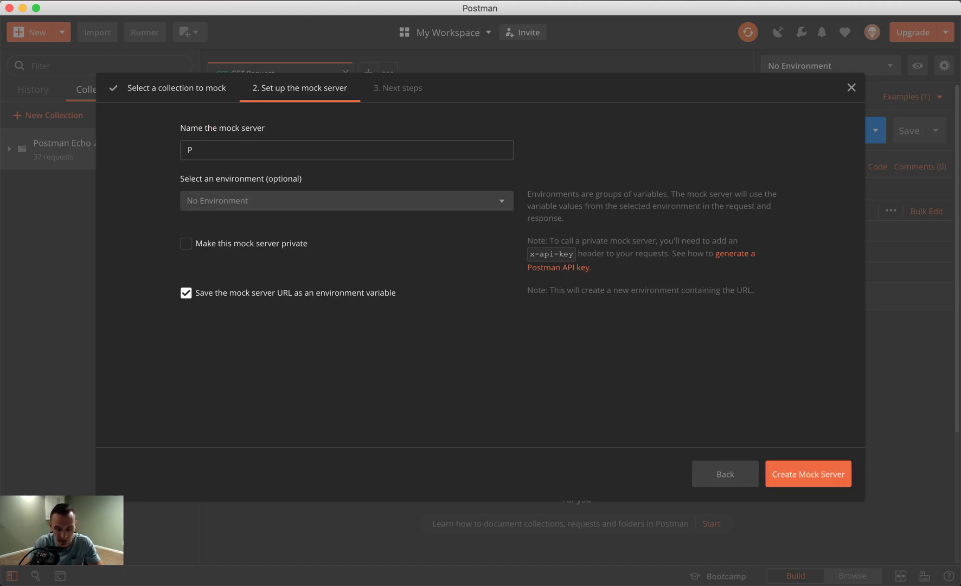
pyautogui.press('BackSpace')
pyautogui.write('Youtube Test')
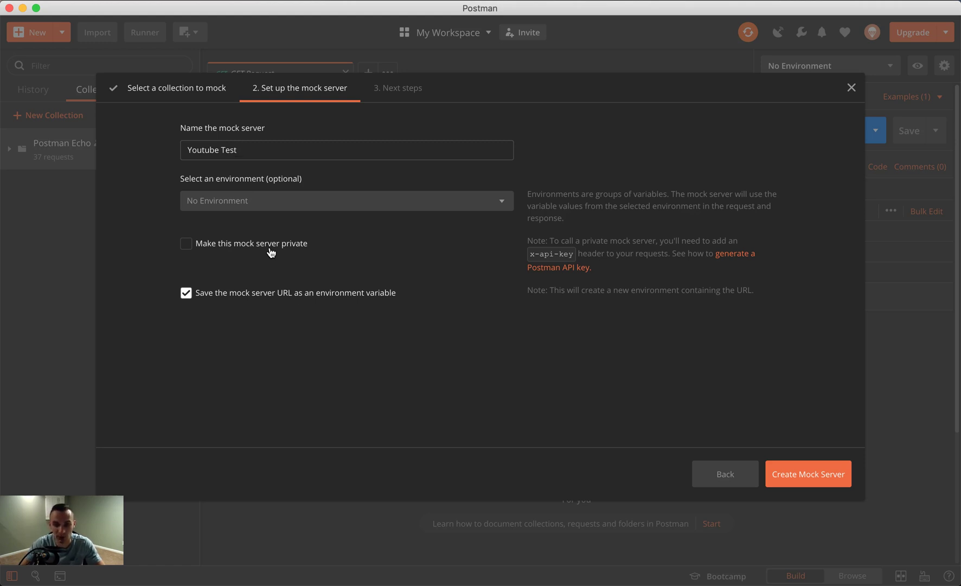
pyautogui.click(806, 485)
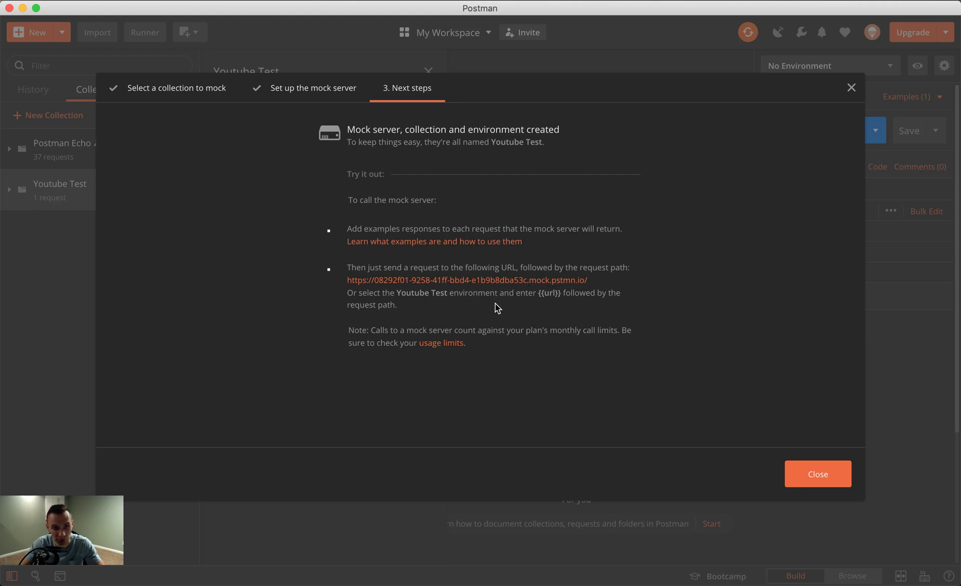
pyautogui.click(817, 474)
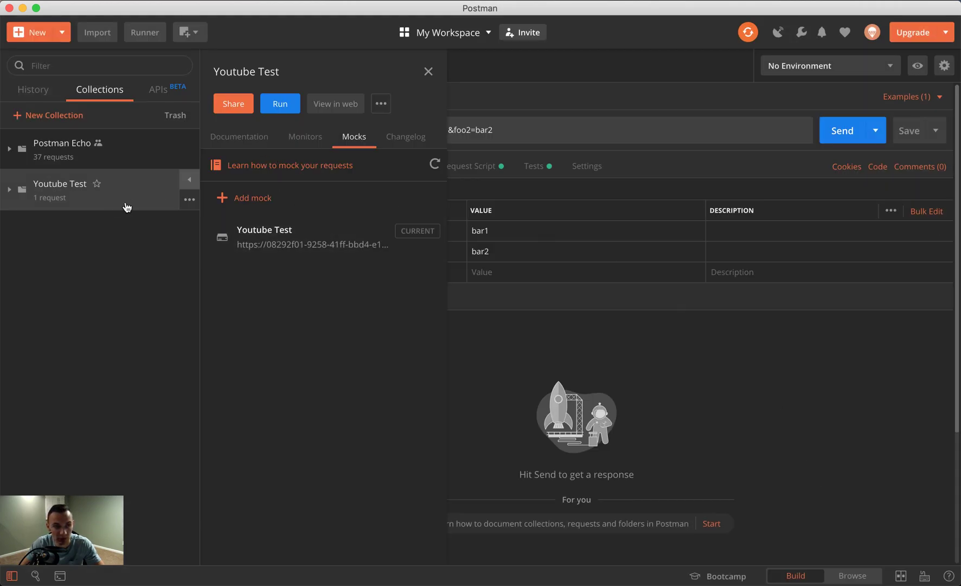
# Open the youtube request from the Youtube Test collection and select the Youtube Test environment
pyautogui.click(88, 206)
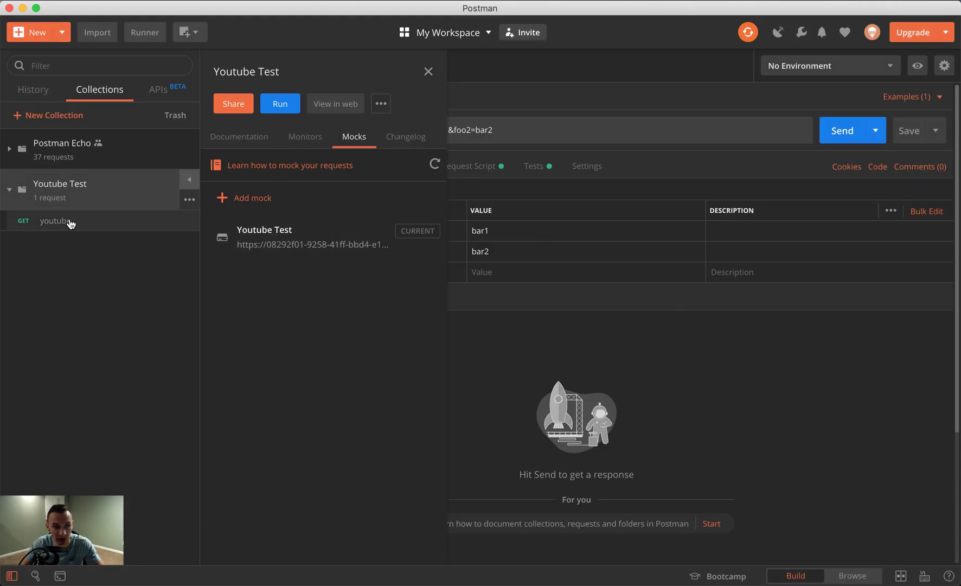
pyautogui.click(70, 222)
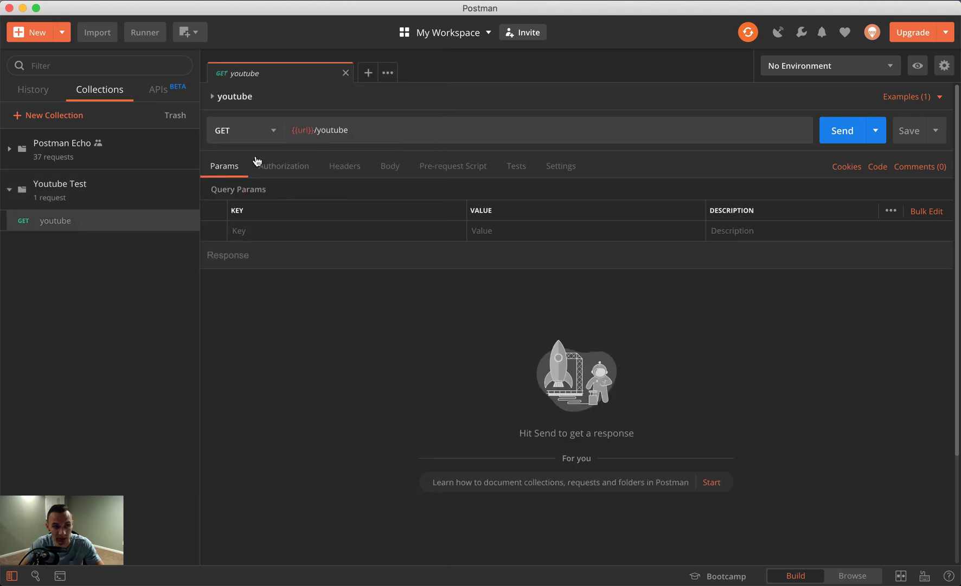
pyautogui.moveTo(308, 130)
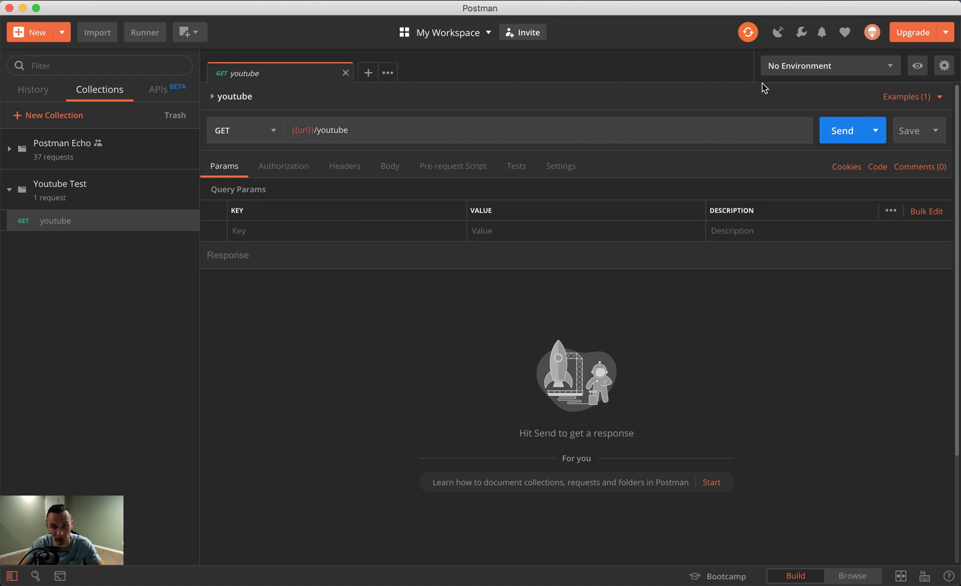
pyautogui.doubleClick(774, 66)
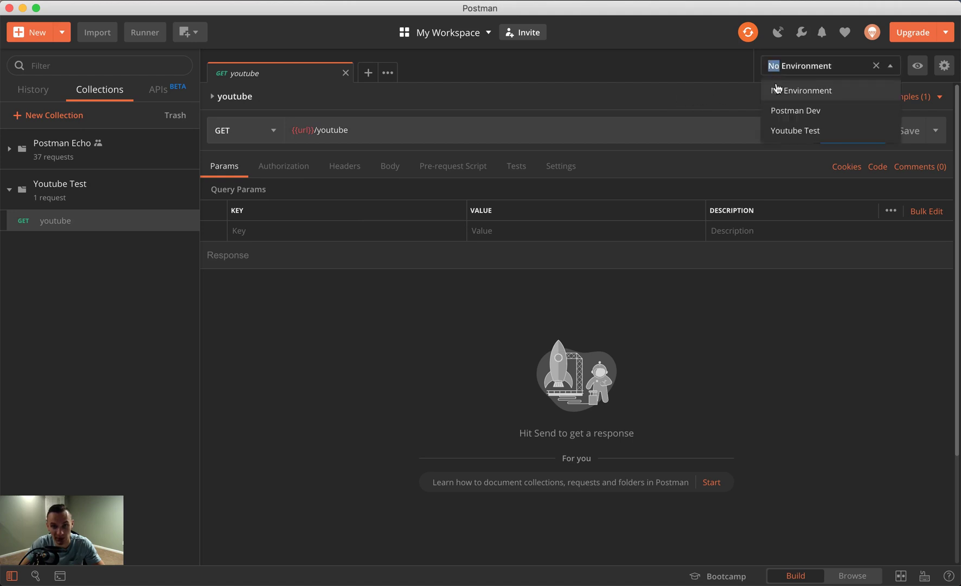
pyautogui.click(777, 131)
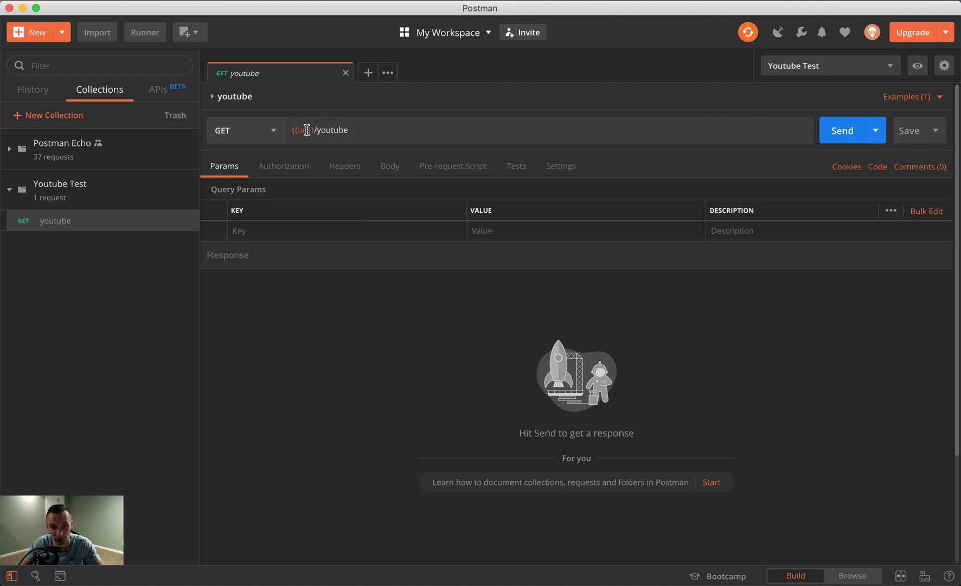
# Send the GET youtube request to the mock server
pyautogui.moveTo(306, 131)
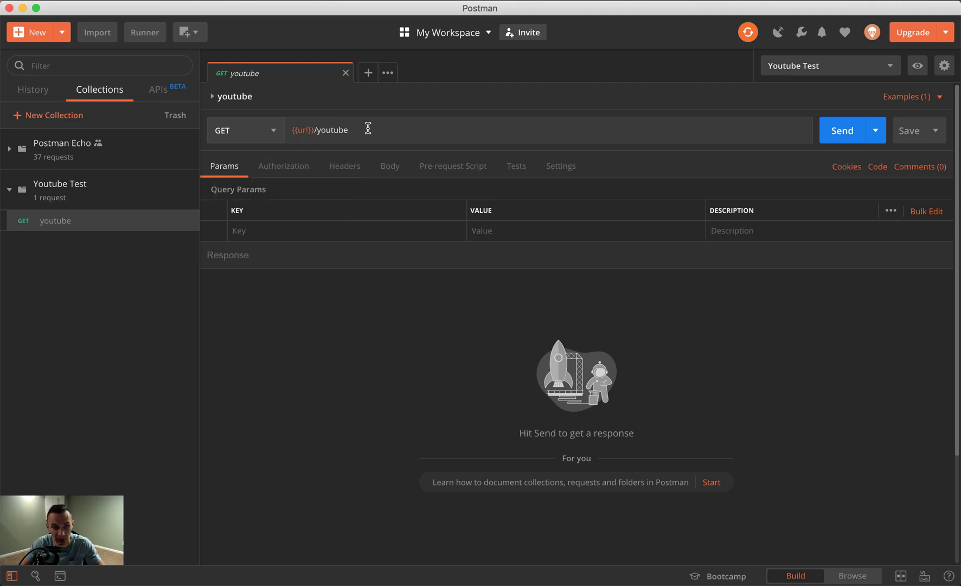
pyautogui.click(848, 137)
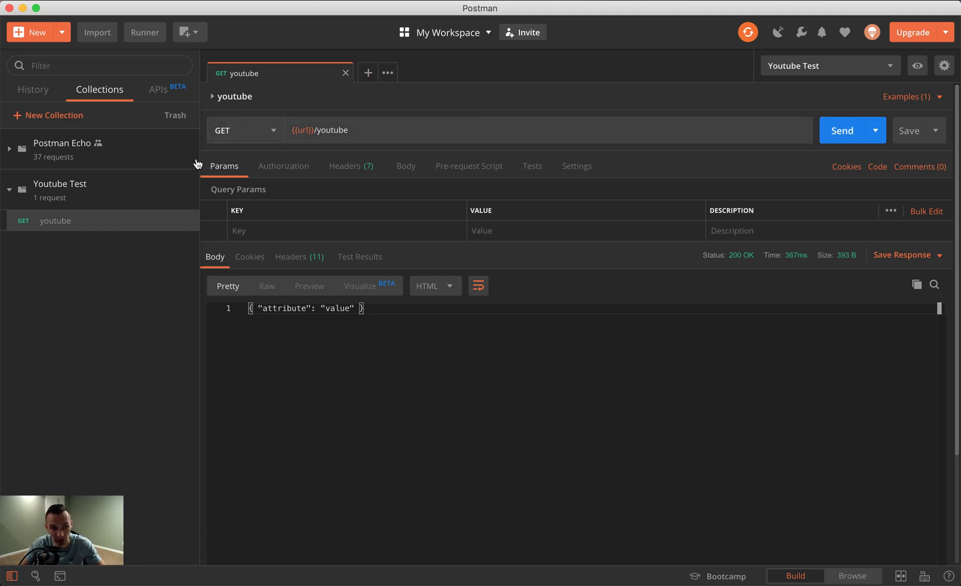
pyautogui.moveTo(192, 162)
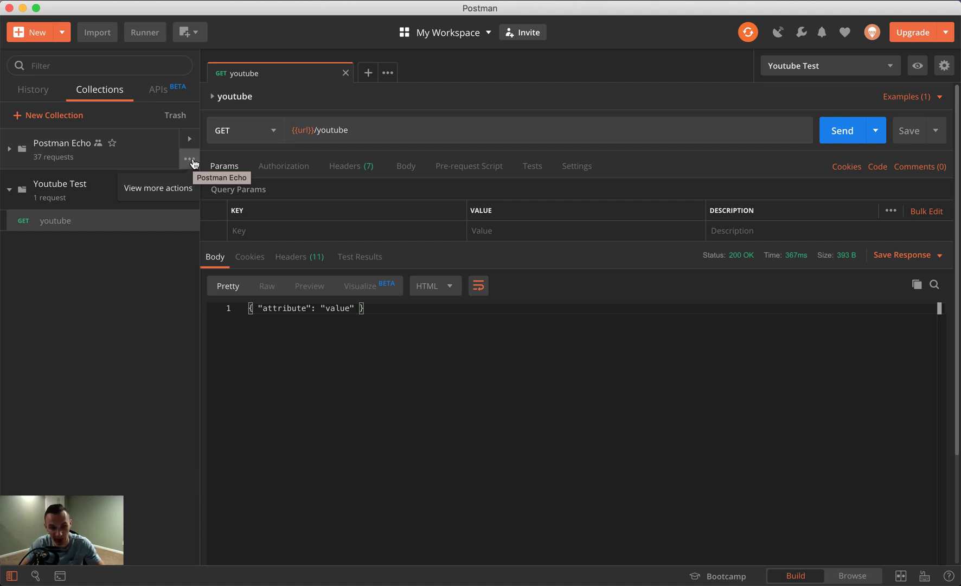
pyautogui.click(118, 207)
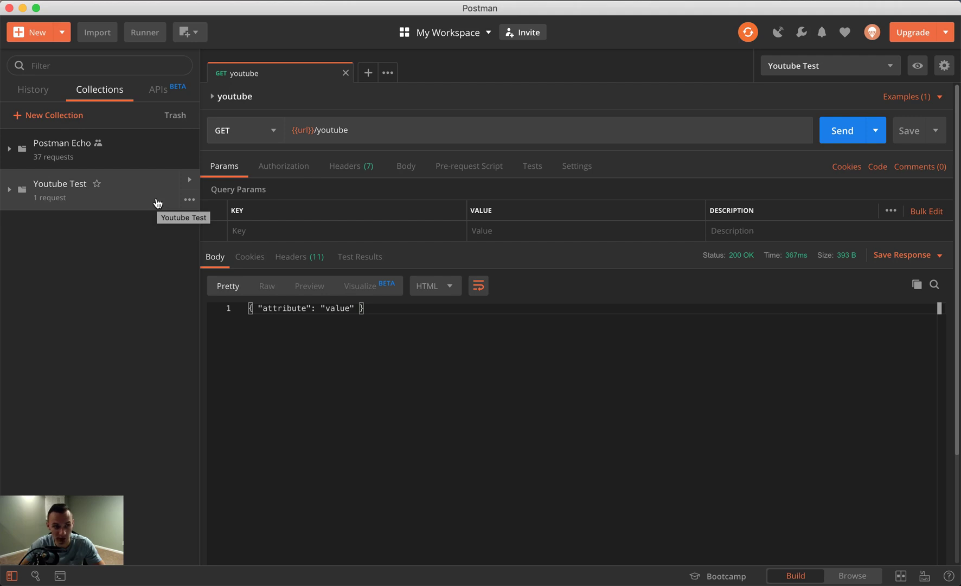
pyautogui.click(190, 200)
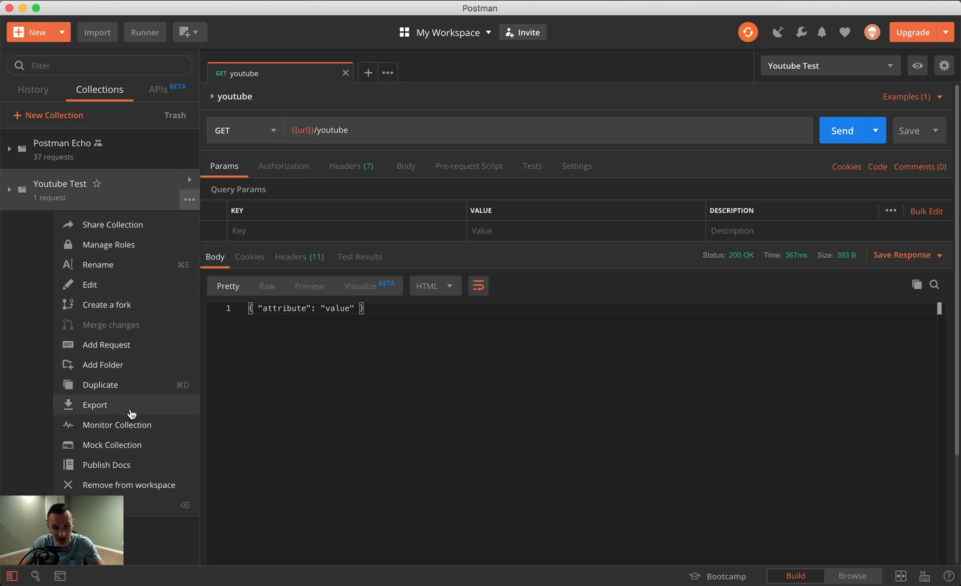
pyautogui.click(706, 520)
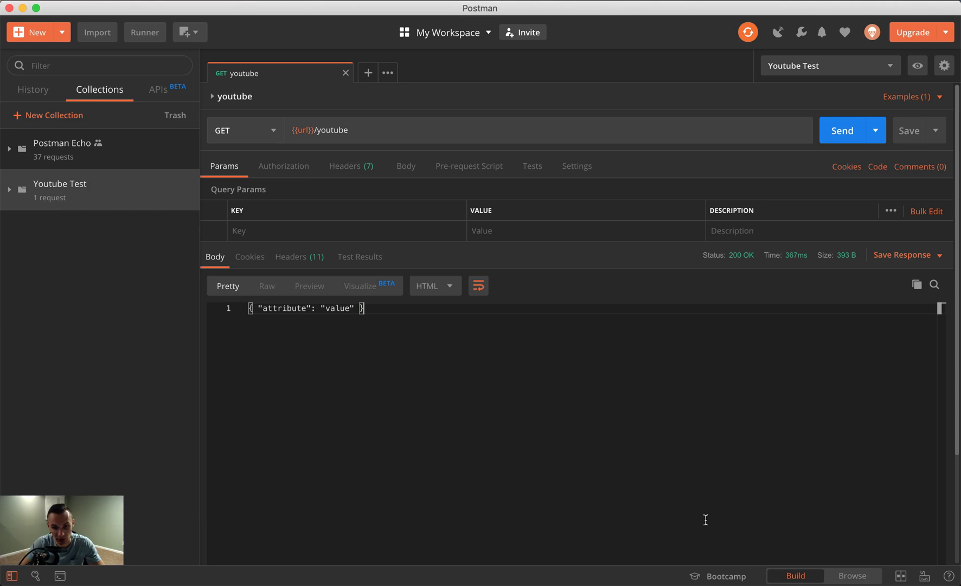
# Browse the workspace's mock servers, review the Youtube Test mock's edit settings and version tag choices, and cancel without saving
pyautogui.click(851, 576)
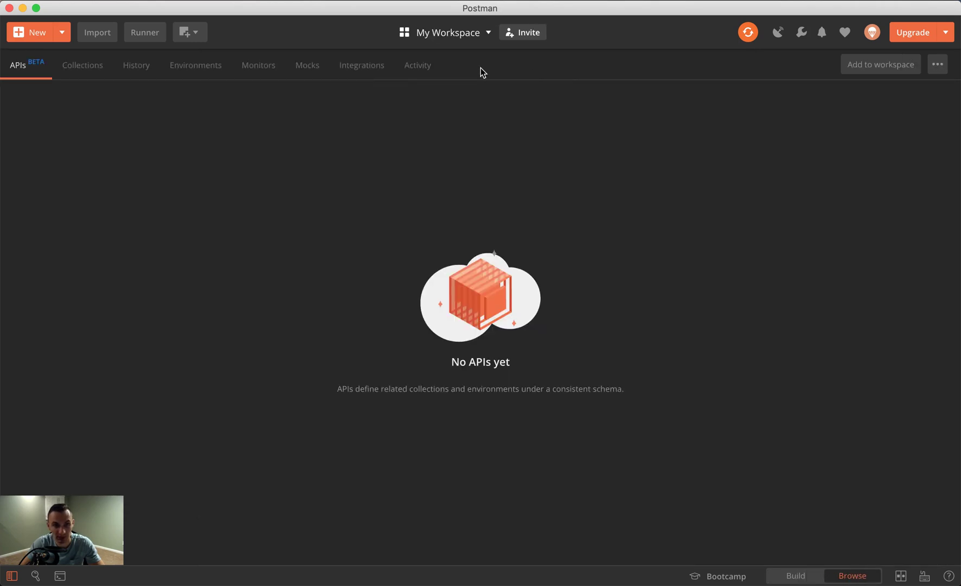
pyautogui.click(308, 74)
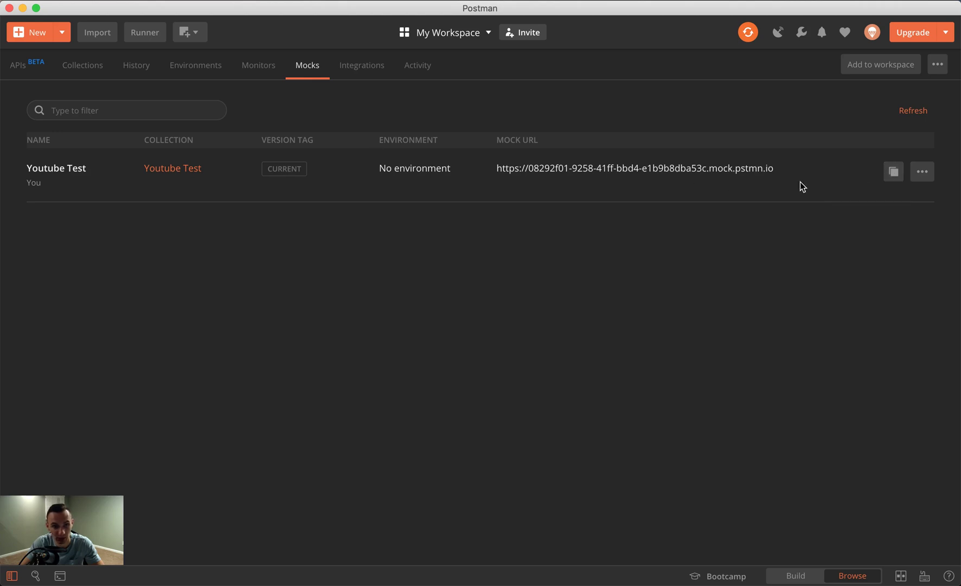
pyautogui.click(921, 174)
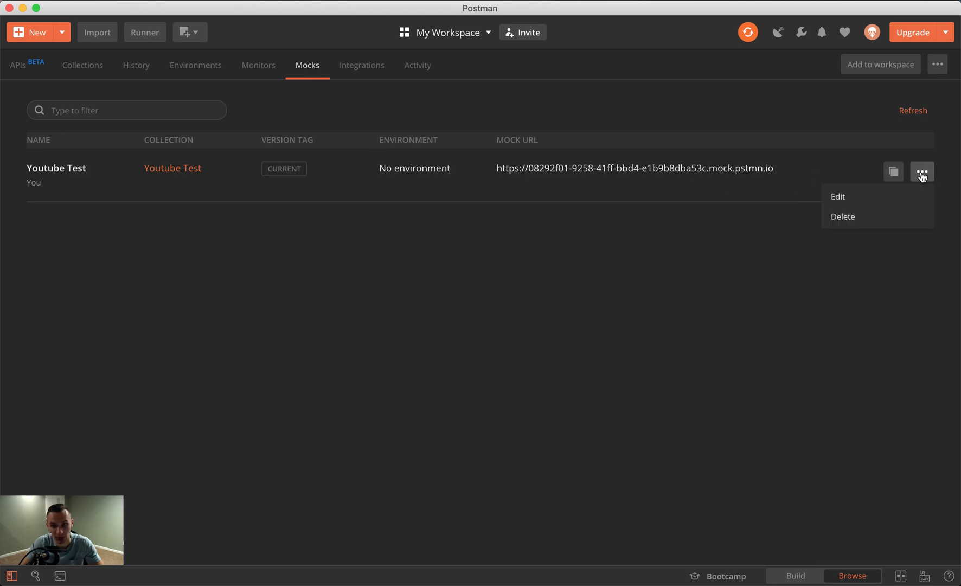
pyautogui.click(866, 202)
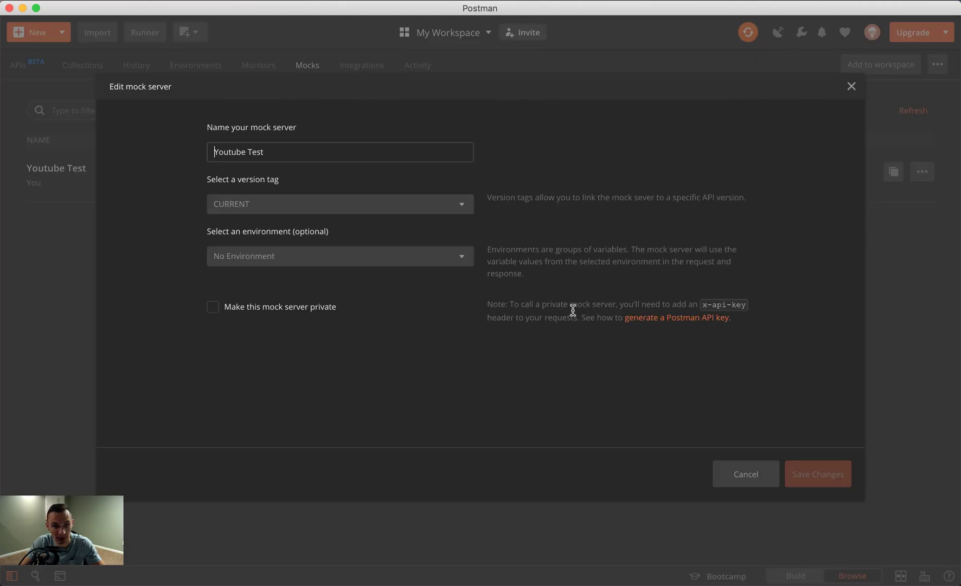
pyautogui.click(274, 213)
pyautogui.click(302, 215)
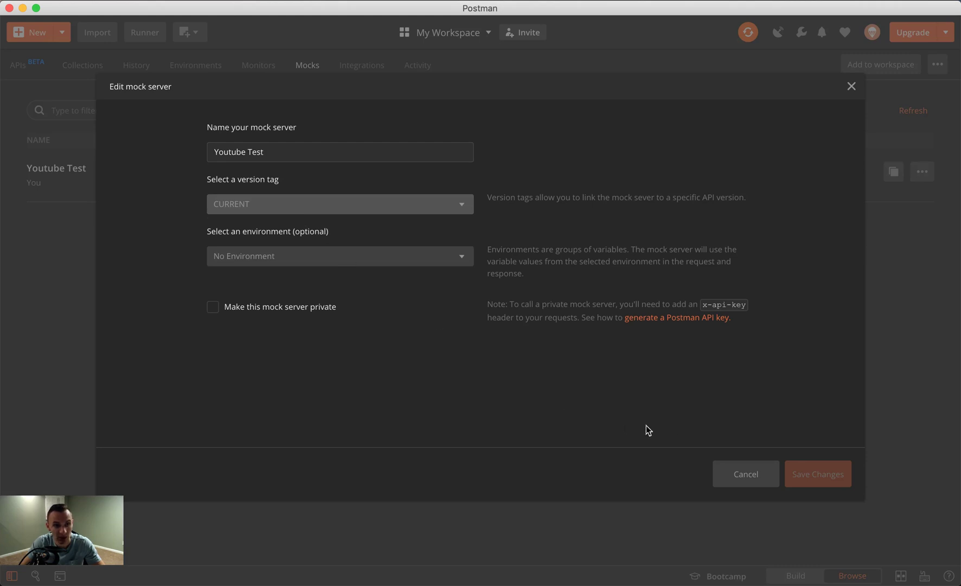
pyautogui.click(723, 477)
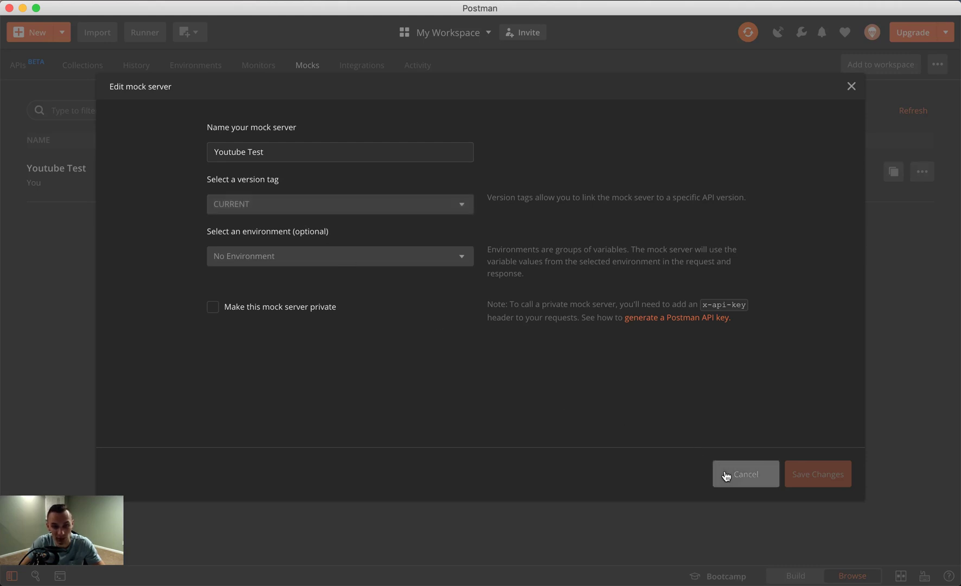
# Delete the Youtube Test mock server from the workspace and confirm the deletion
pyautogui.click(922, 172)
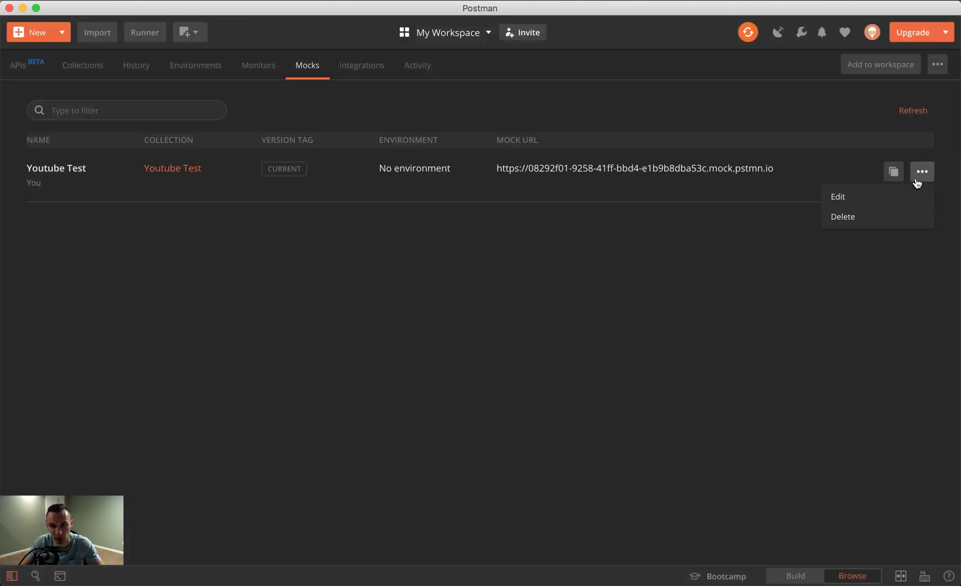
pyautogui.click(895, 215)
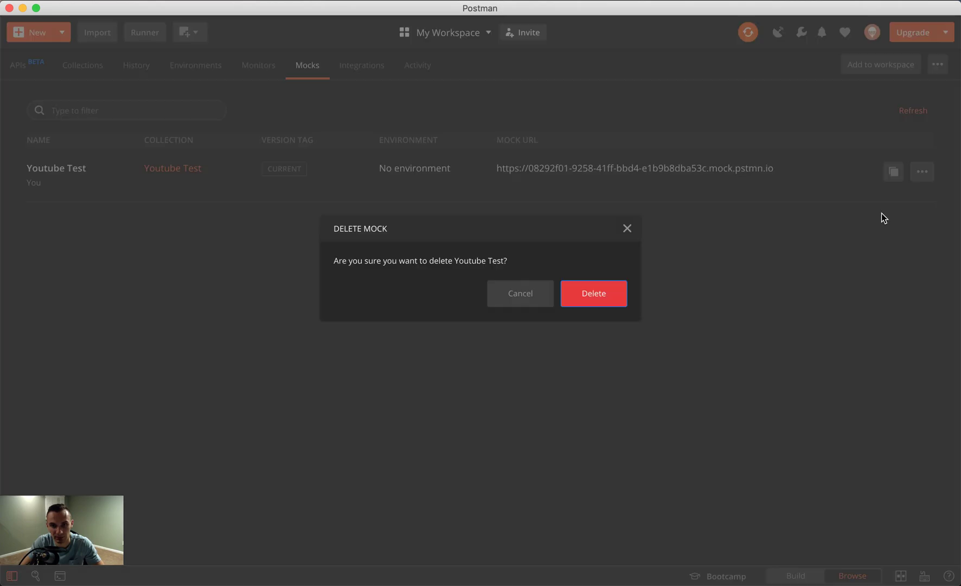
pyautogui.click(589, 295)
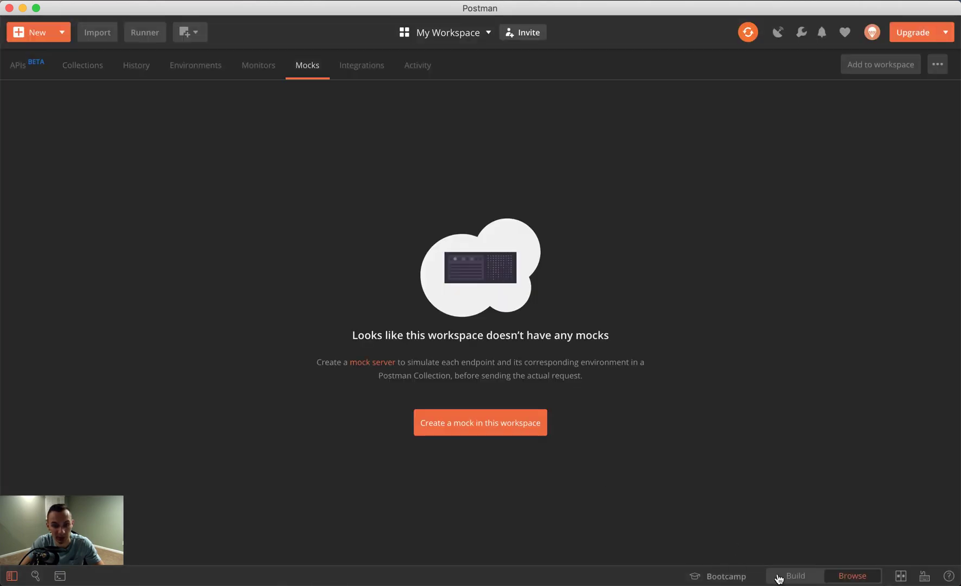
# Return to the build view and delete the Youtube Test collection from all workspaces
pyautogui.click(792, 577)
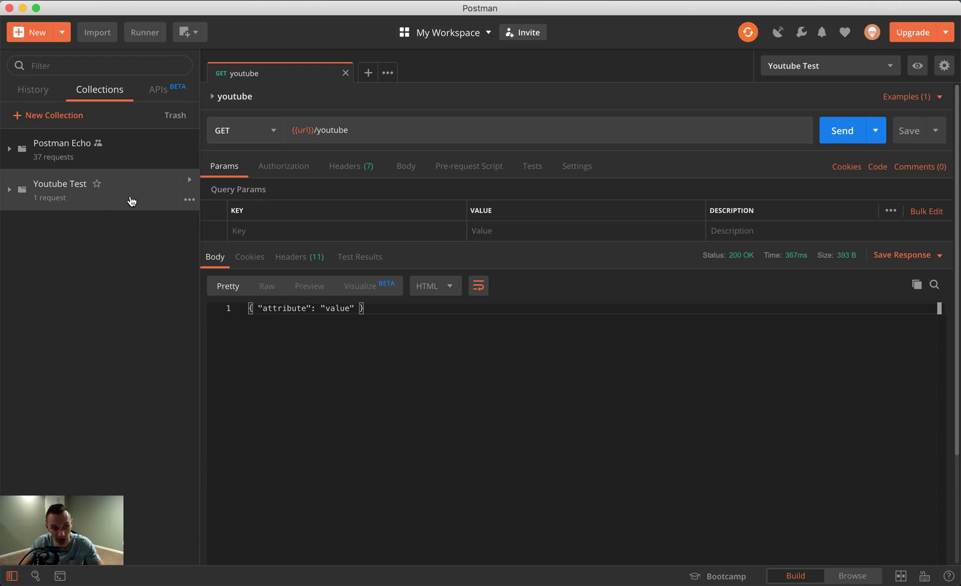
pyautogui.click(189, 200)
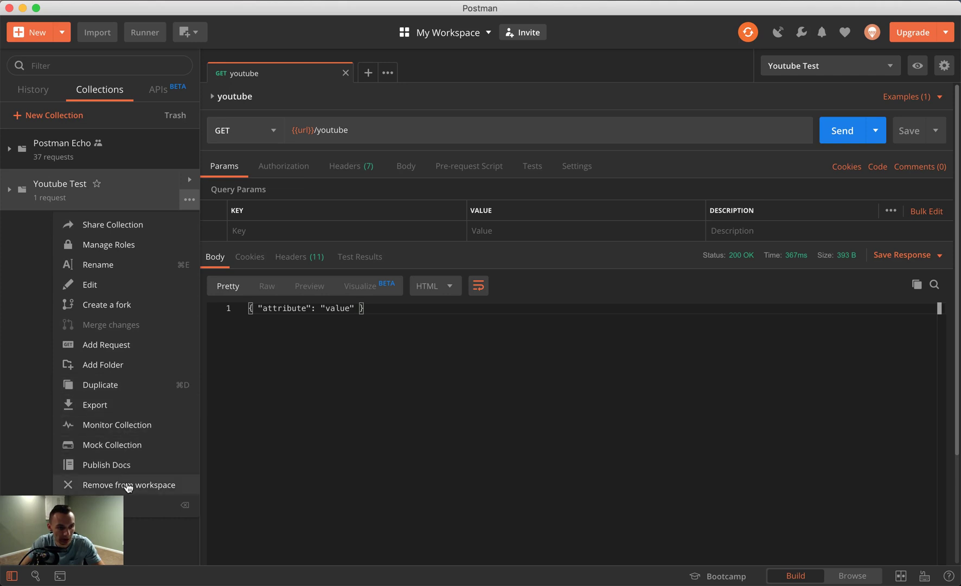
pyautogui.click(158, 506)
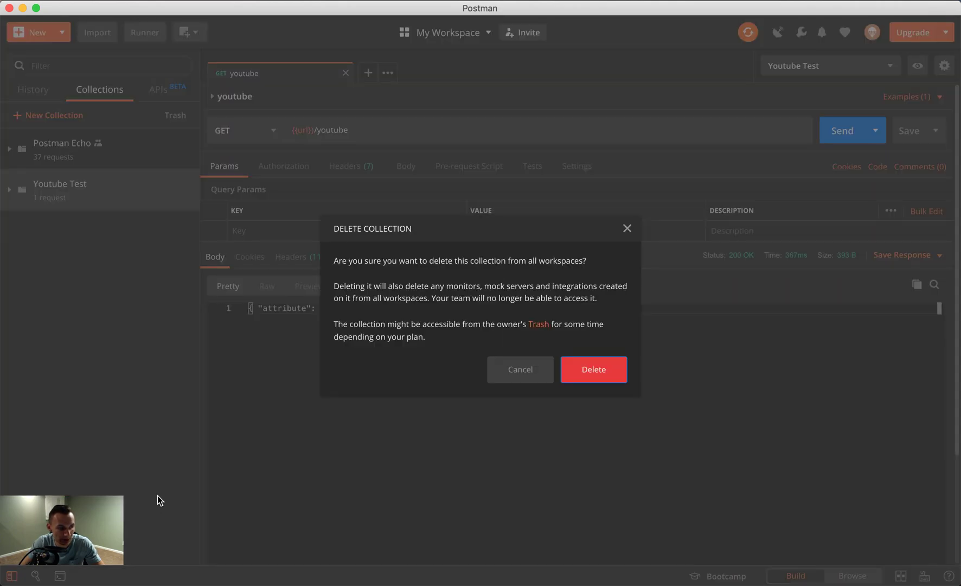
pyautogui.click(588, 379)
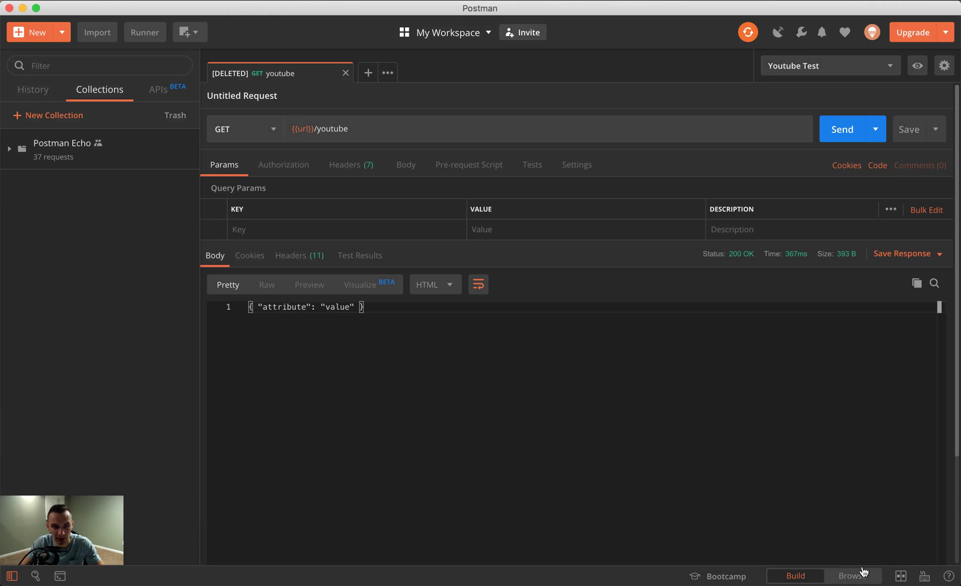
# Check the workspace's list of mock servers and return to the build view
pyautogui.click(862, 574)
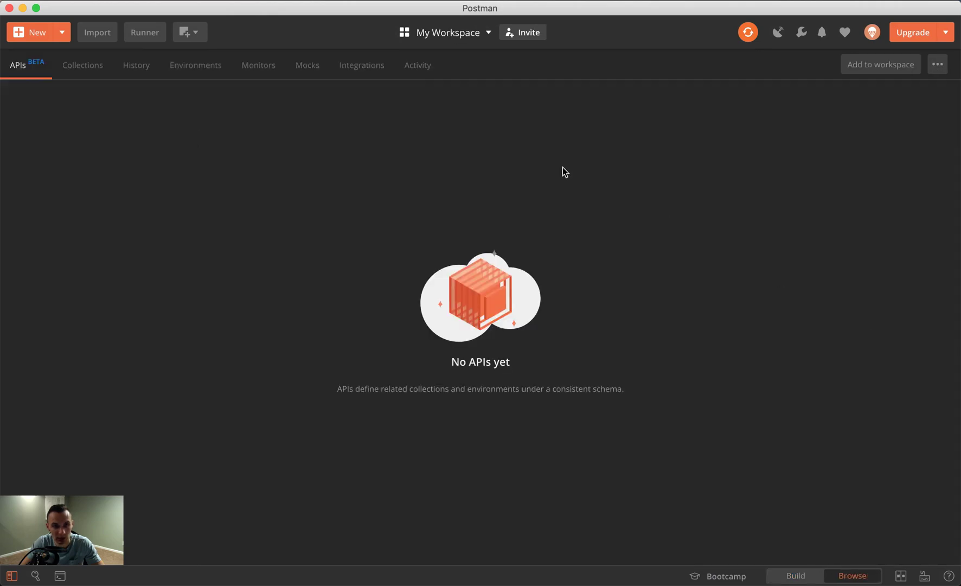
pyautogui.click(310, 69)
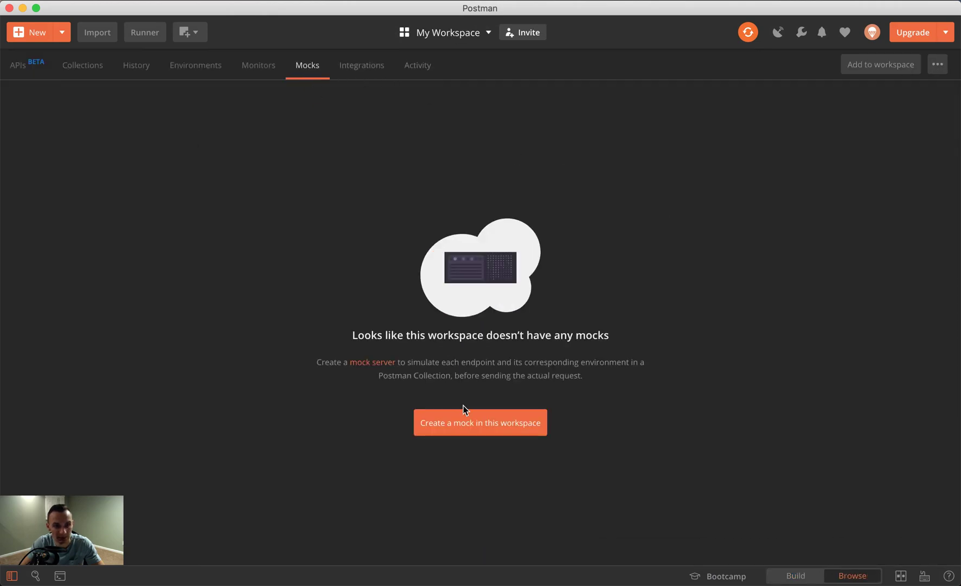
pyautogui.click(790, 575)
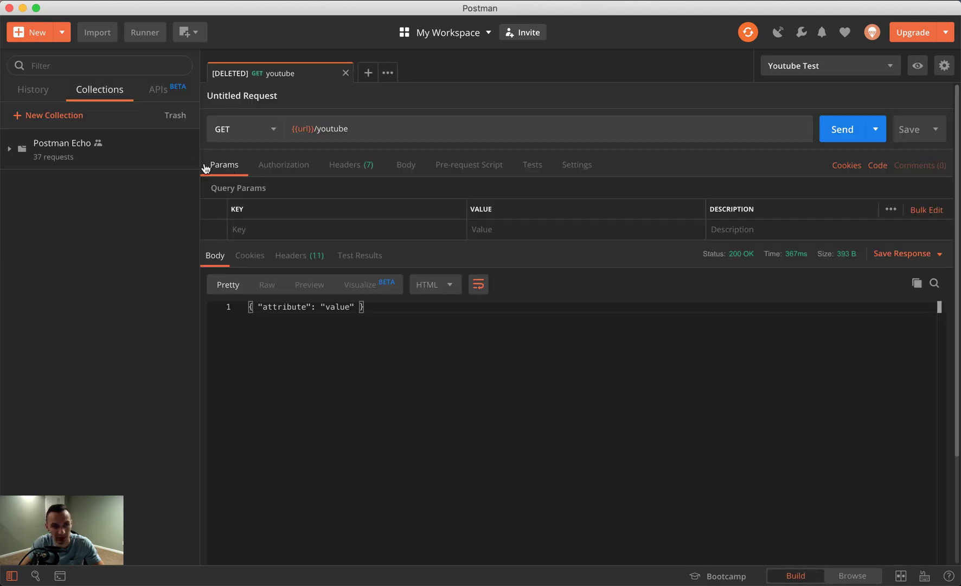
# Close the deleted youtube request and fork the Postman Echo collection into My Workspace with the label youtube test
pyautogui.moveTo(191, 166)
pyautogui.click(345, 73)
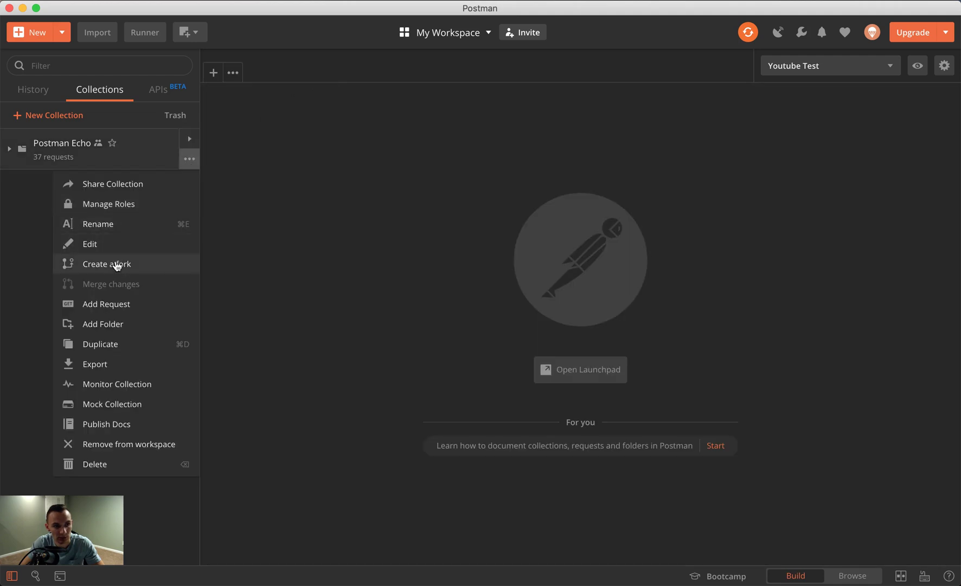
pyautogui.click(117, 263)
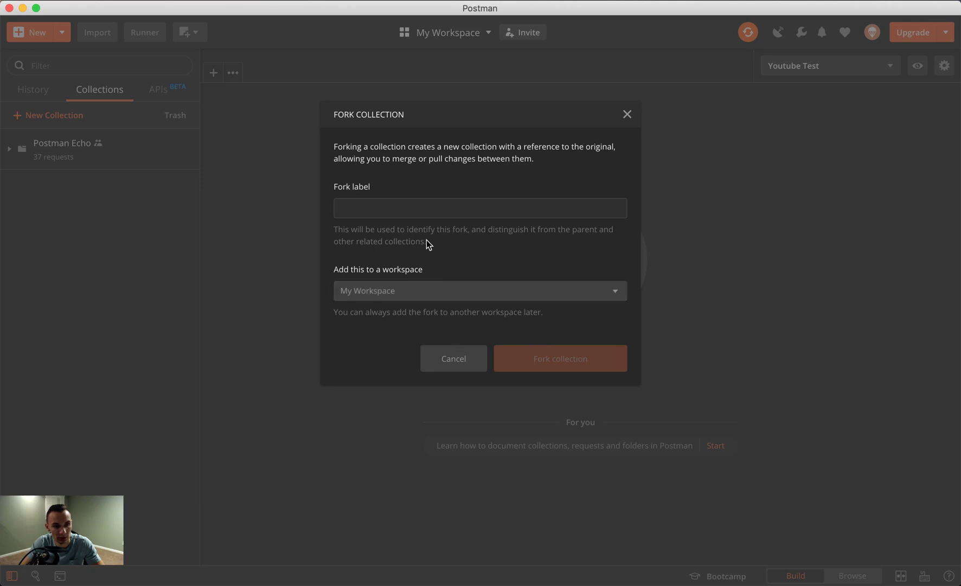
pyautogui.click(421, 213)
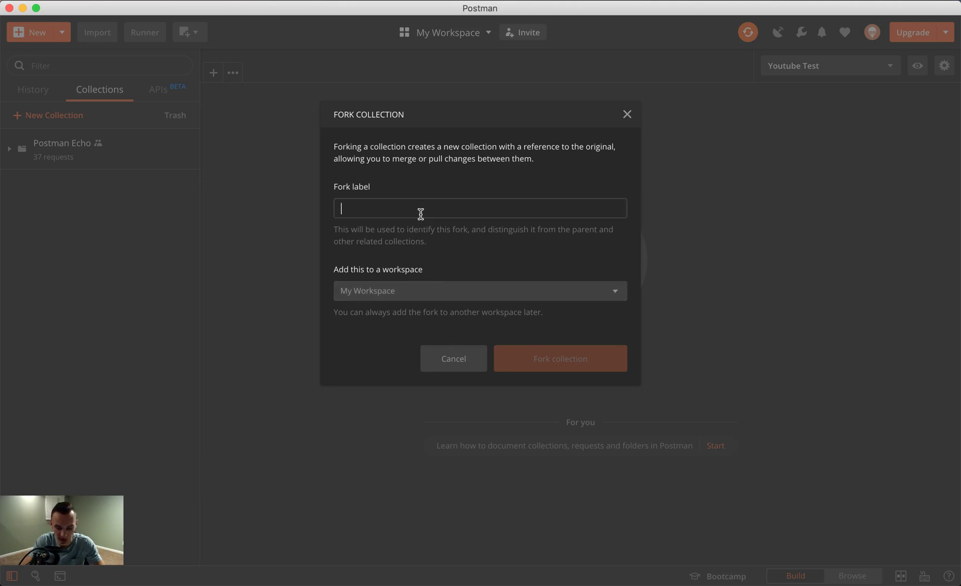
pyautogui.write('youtu')
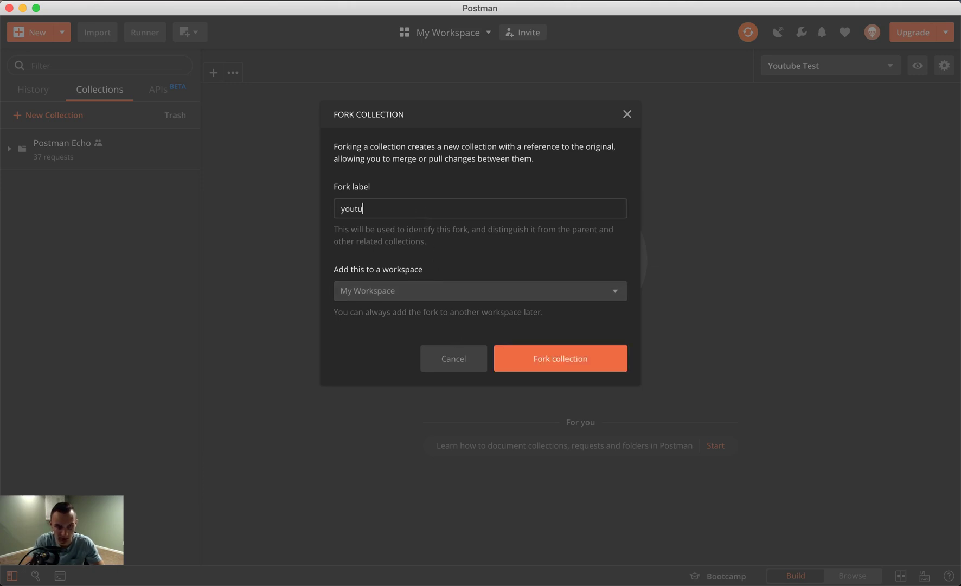
pyautogui.write('be test')
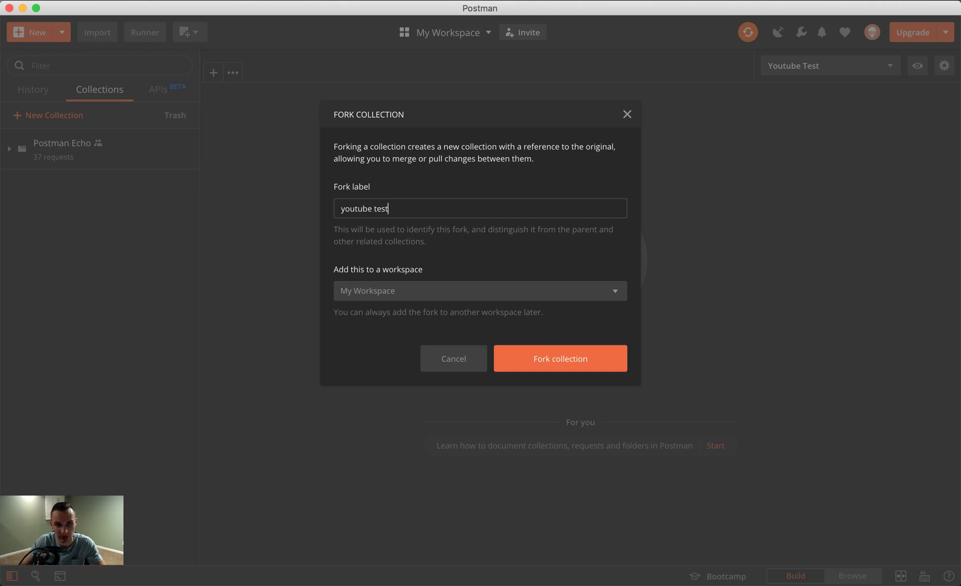
pyautogui.click(510, 358)
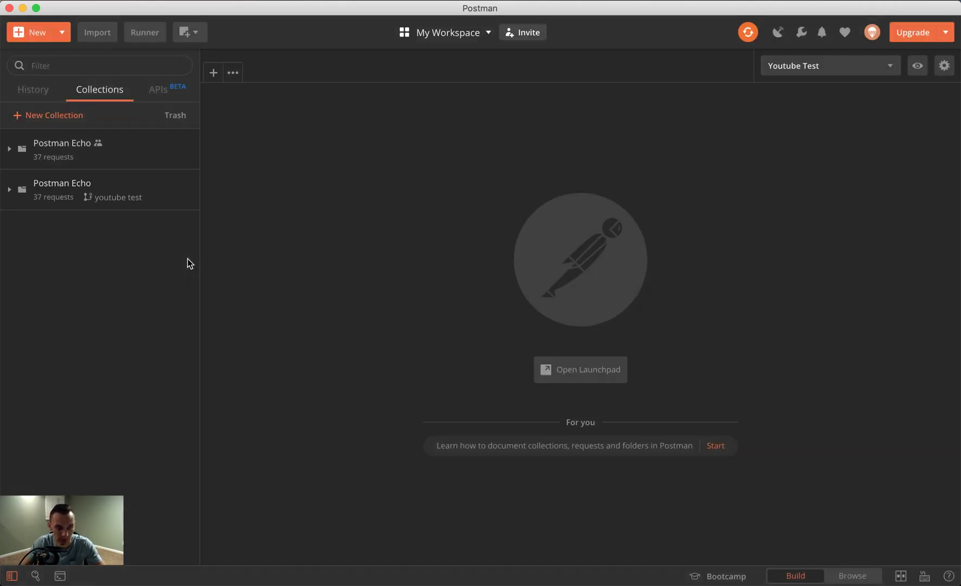
# Review the name and description of the forked Postman Echo collection in its edit dialog and cancel without changes
pyautogui.click(189, 201)
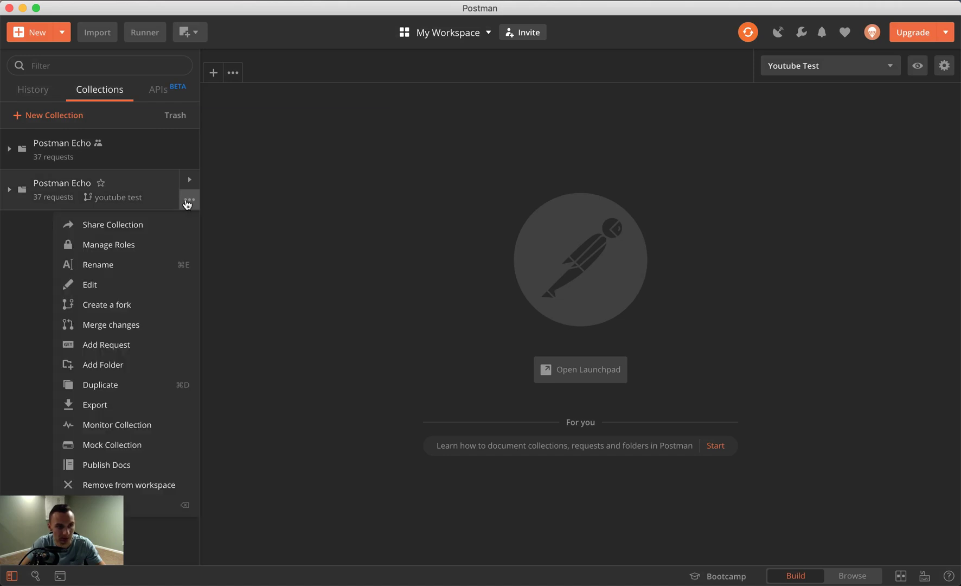
pyautogui.click(189, 201)
pyautogui.click(189, 201)
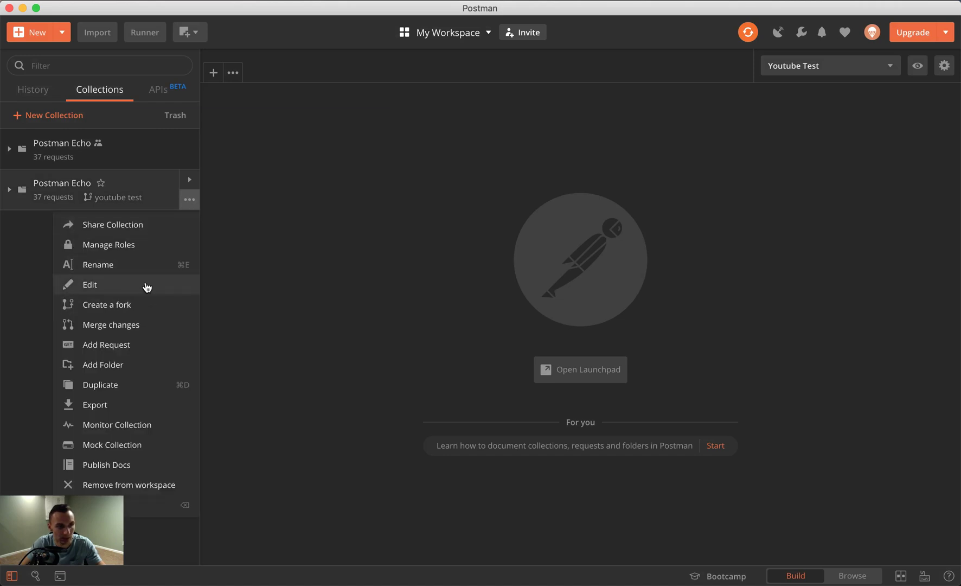
pyautogui.click(124, 287)
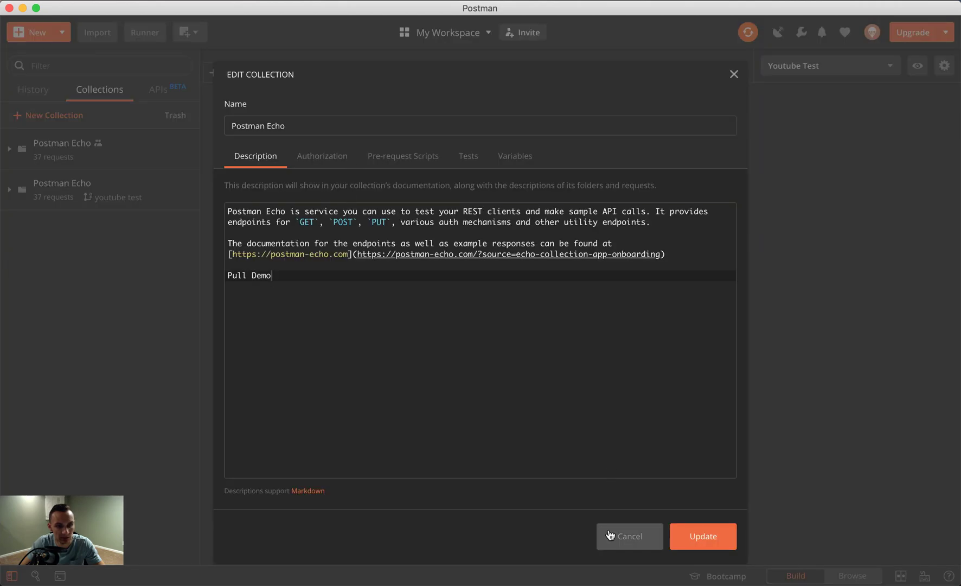
pyautogui.click(629, 536)
# Expand the youtube test fork of Postman Echo and delete its Headers folder
pyautogui.click(59, 181)
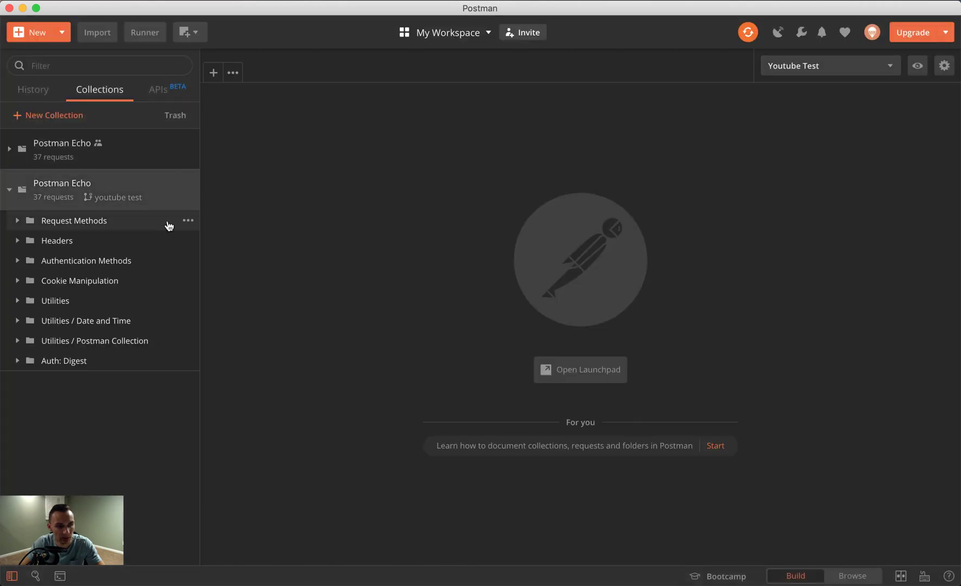
pyautogui.click(184, 238)
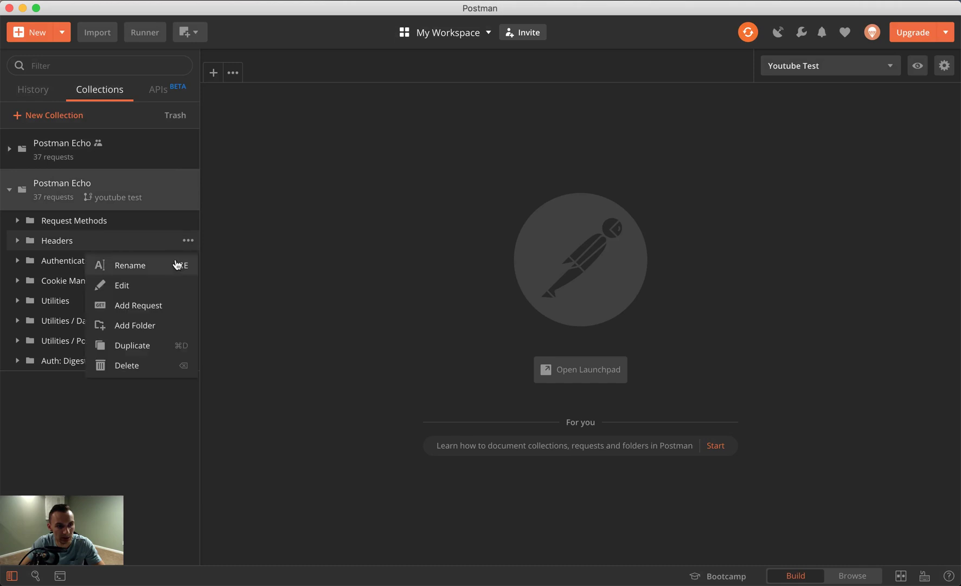
pyautogui.click(150, 369)
pyautogui.click(578, 307)
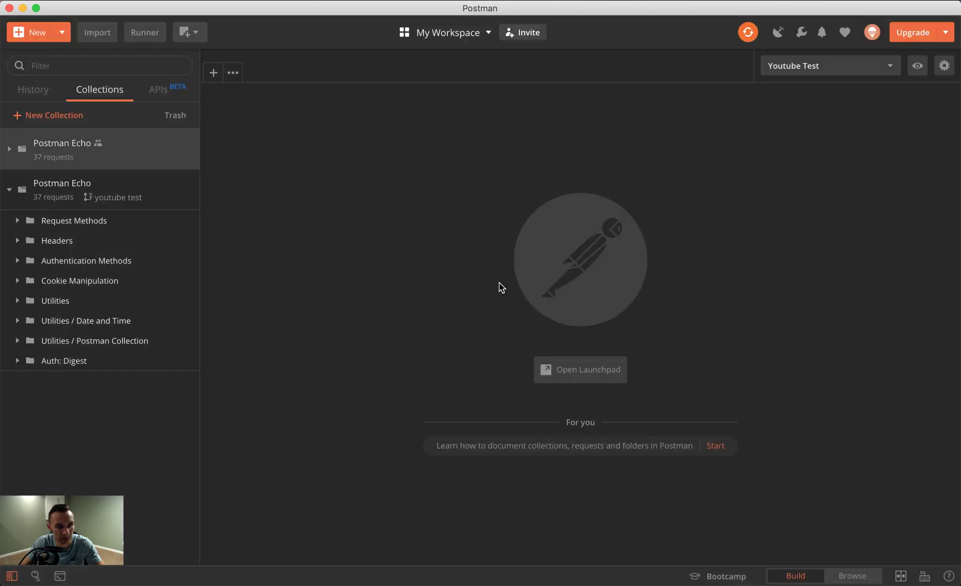
# Delete the Authentication Methods and Cookie Manipulation folders from the youtube test fork of Postman Echo
pyautogui.click(188, 241)
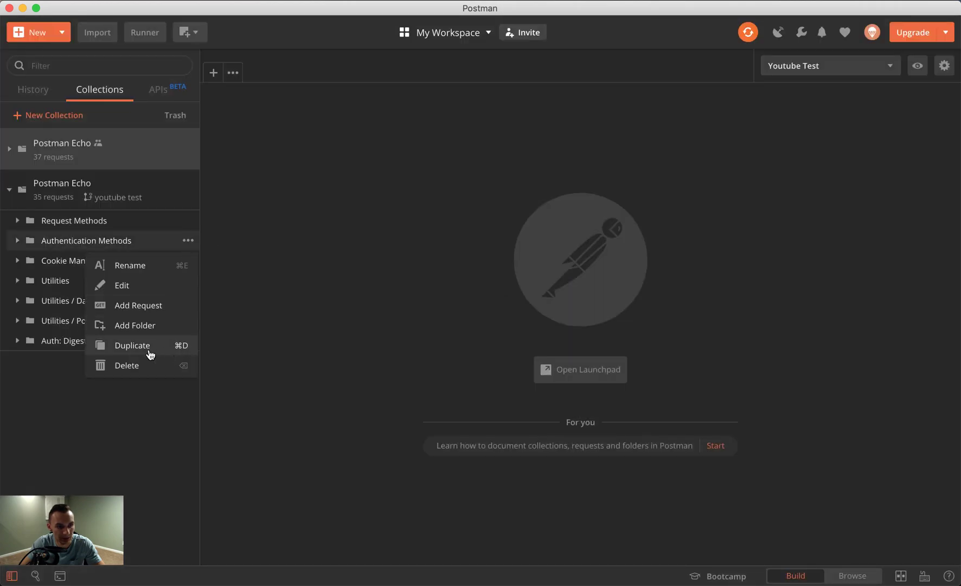
pyautogui.click(141, 363)
pyautogui.click(593, 300)
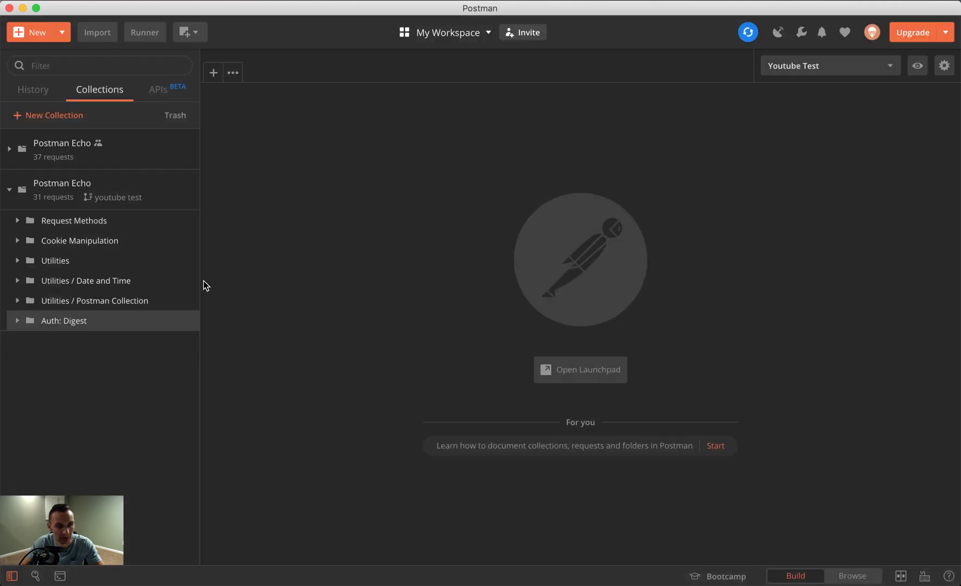
pyautogui.click(187, 241)
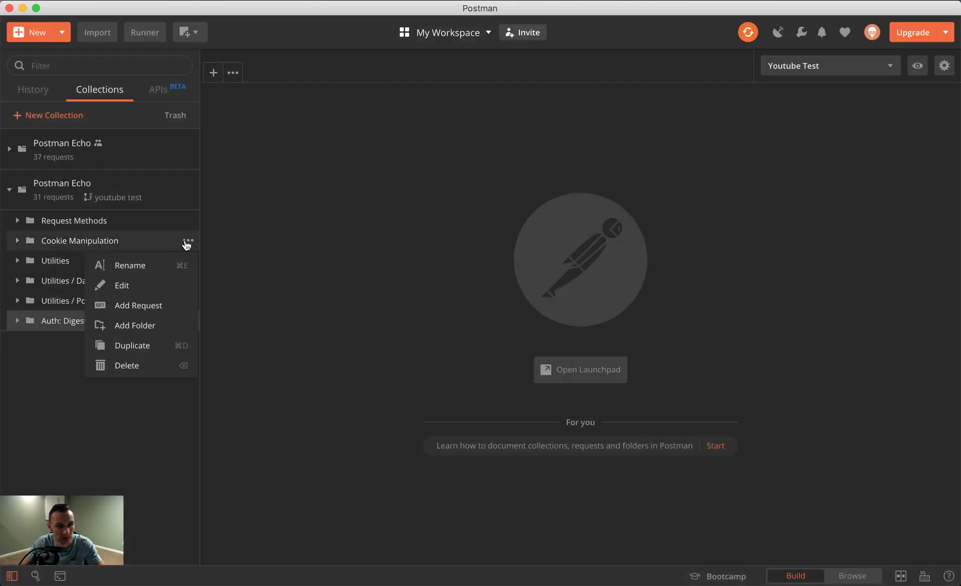
pyautogui.click(140, 362)
pyautogui.click(575, 293)
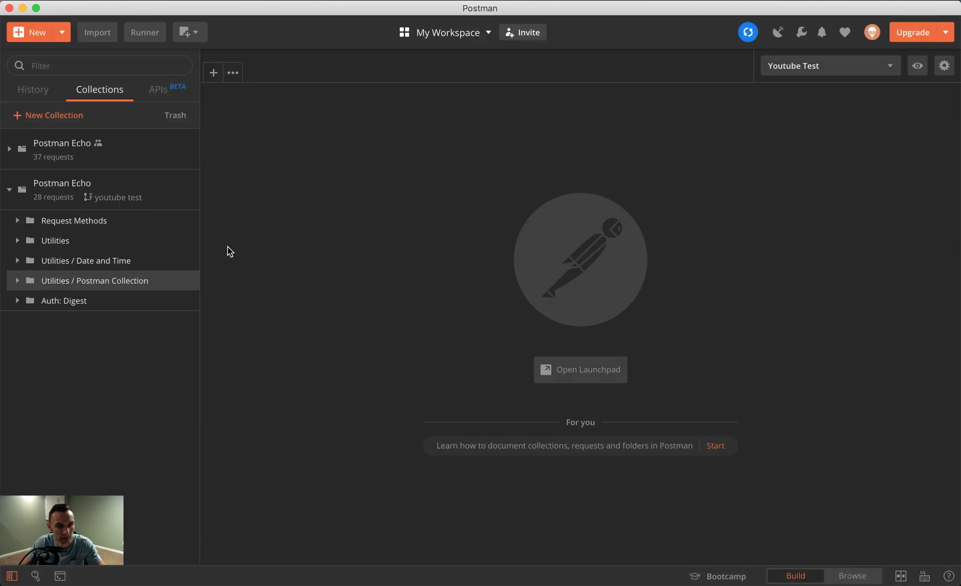
# Delete the Utilities and Utilities / Date and Time folders from the youtube test fork
pyautogui.click(187, 241)
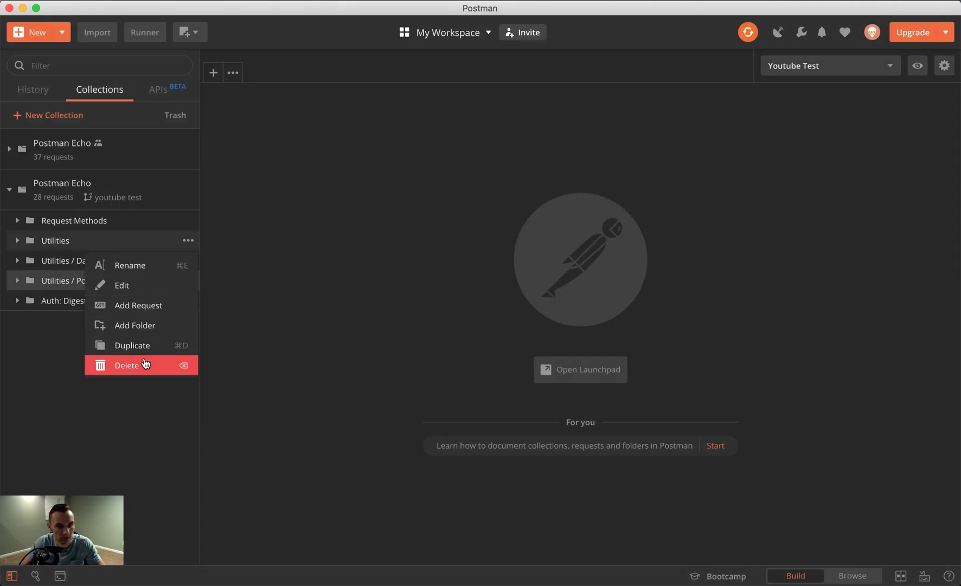
pyautogui.click(179, 365)
pyautogui.click(594, 294)
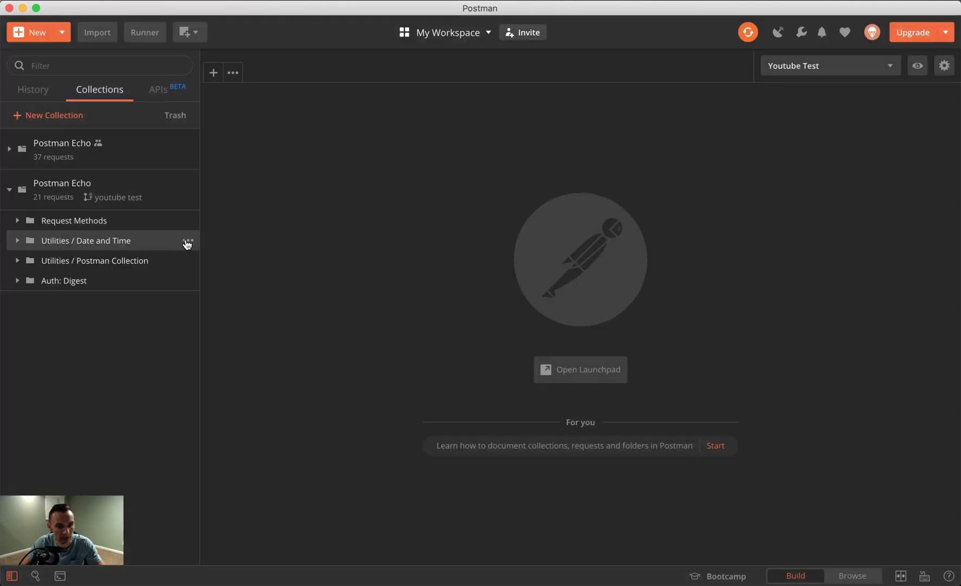
pyautogui.click(188, 240)
pyautogui.click(141, 366)
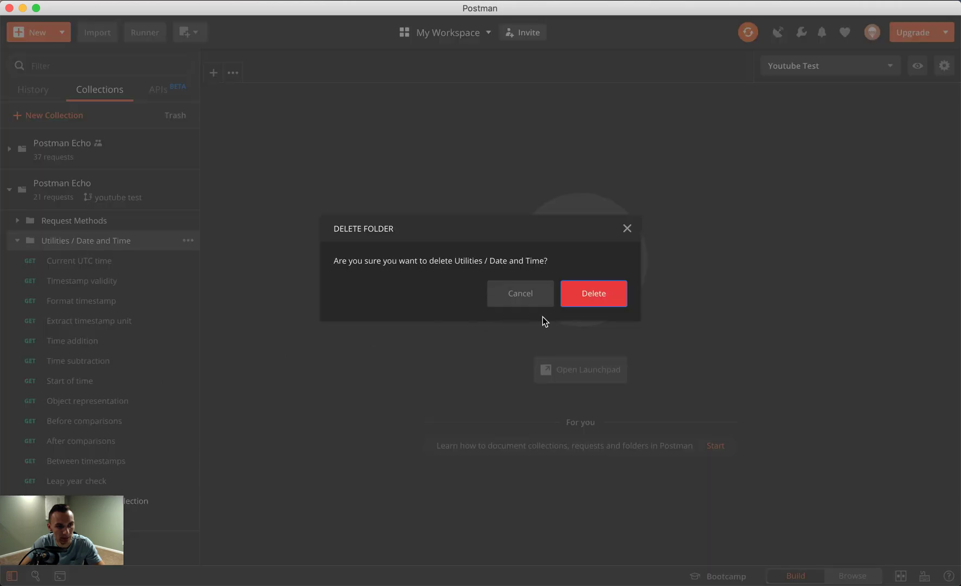
pyautogui.click(573, 302)
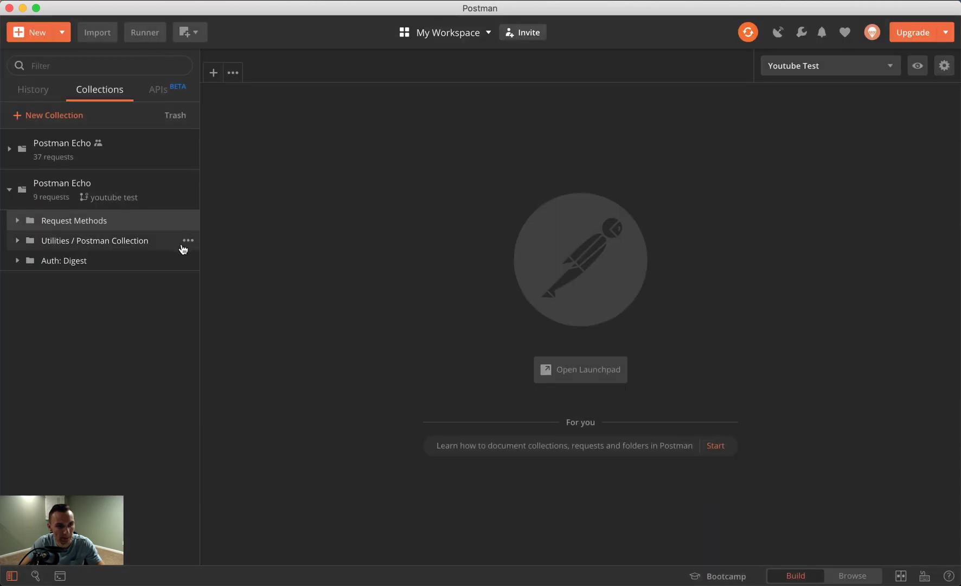
# Delete the Utilities / Postman Collection and Auth: Digest folders from the youtube test fork
pyautogui.click(188, 240)
pyautogui.click(140, 366)
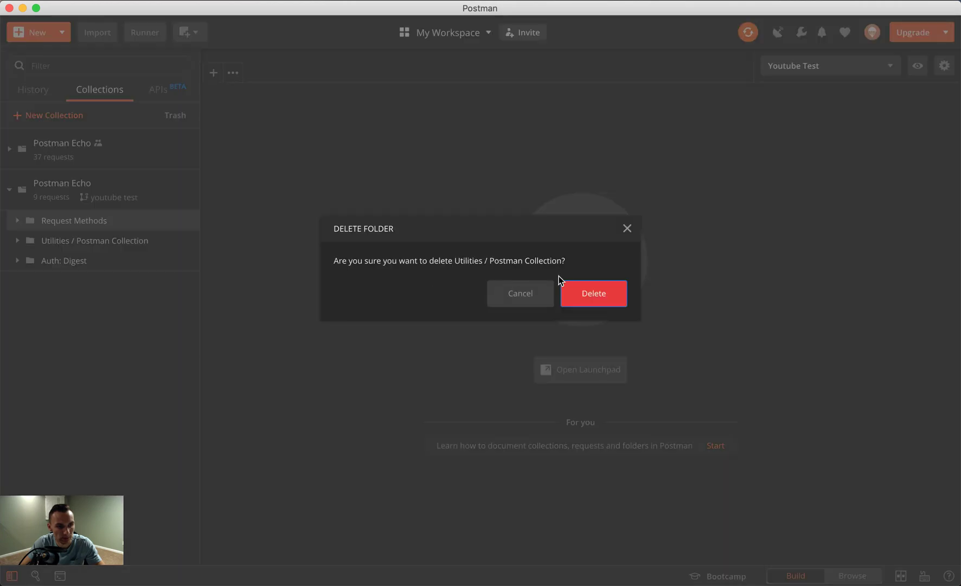
pyautogui.click(564, 287)
pyautogui.click(188, 240)
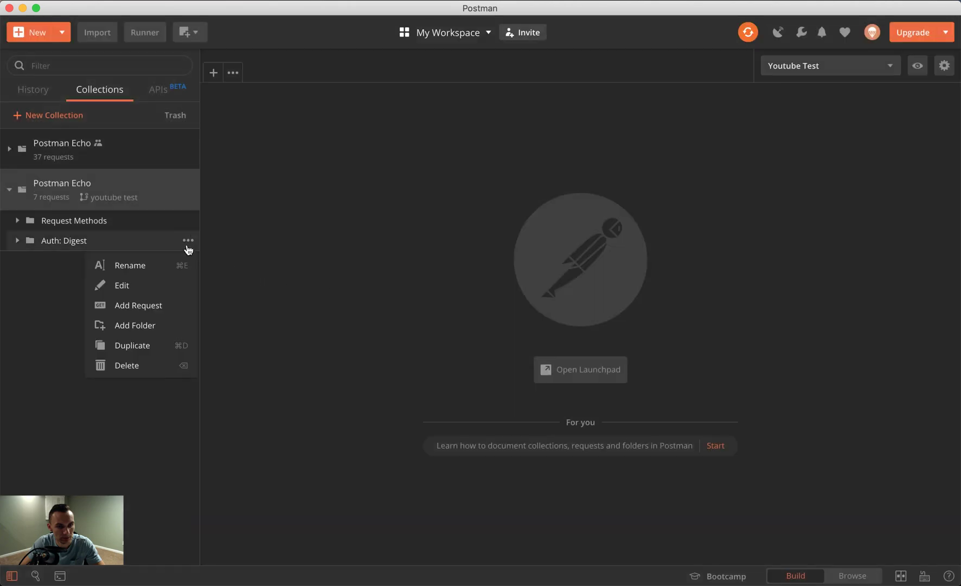
pyautogui.click(152, 365)
pyautogui.click(621, 303)
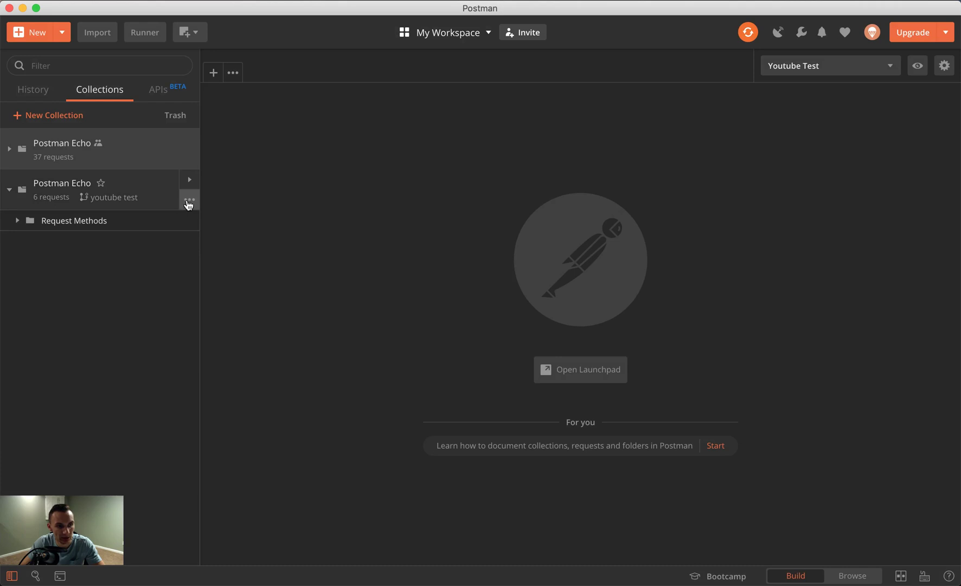
# Start a mock server for the youtube test fork, named Youtube Test, with the version tag CURRENT
pyautogui.click(189, 202)
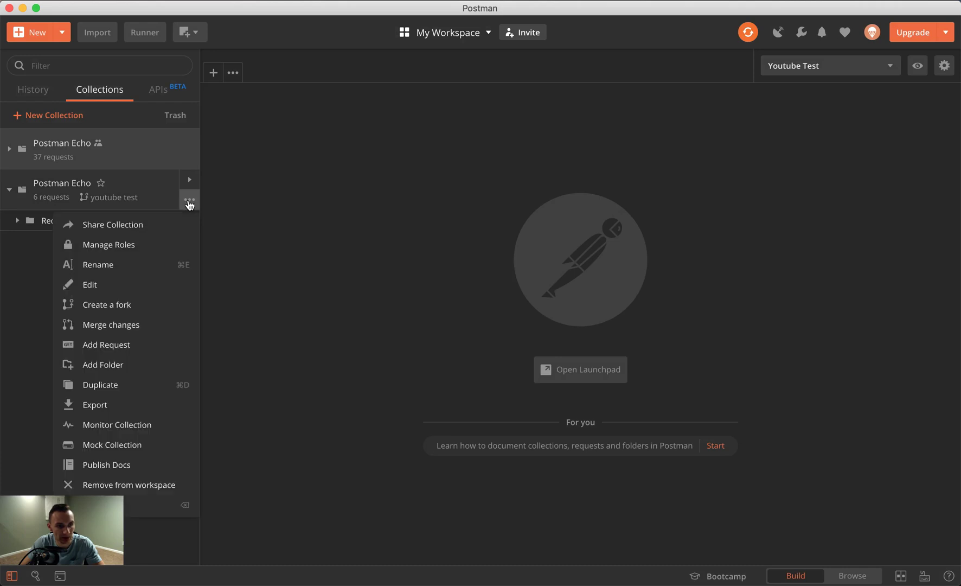
pyautogui.click(100, 446)
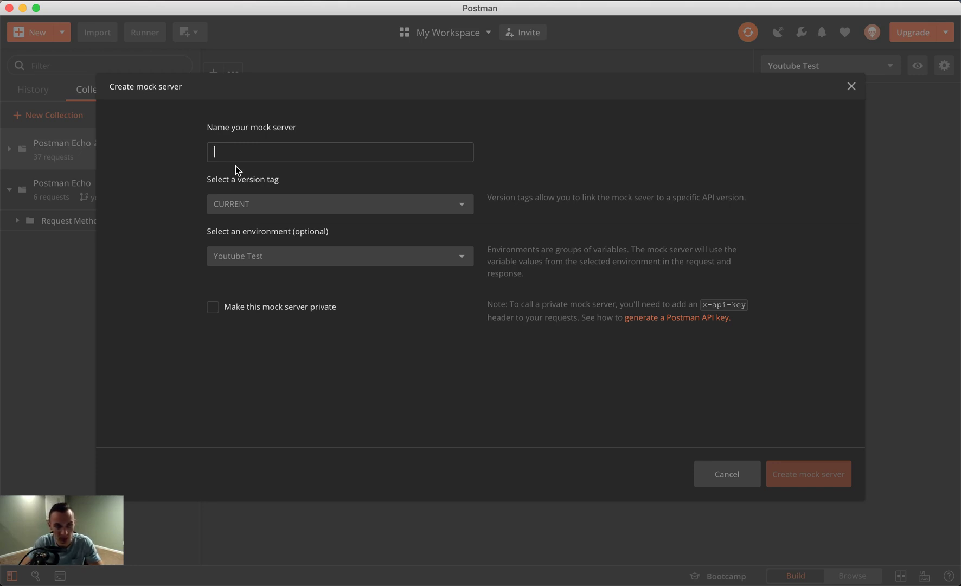
pyautogui.write('Y')
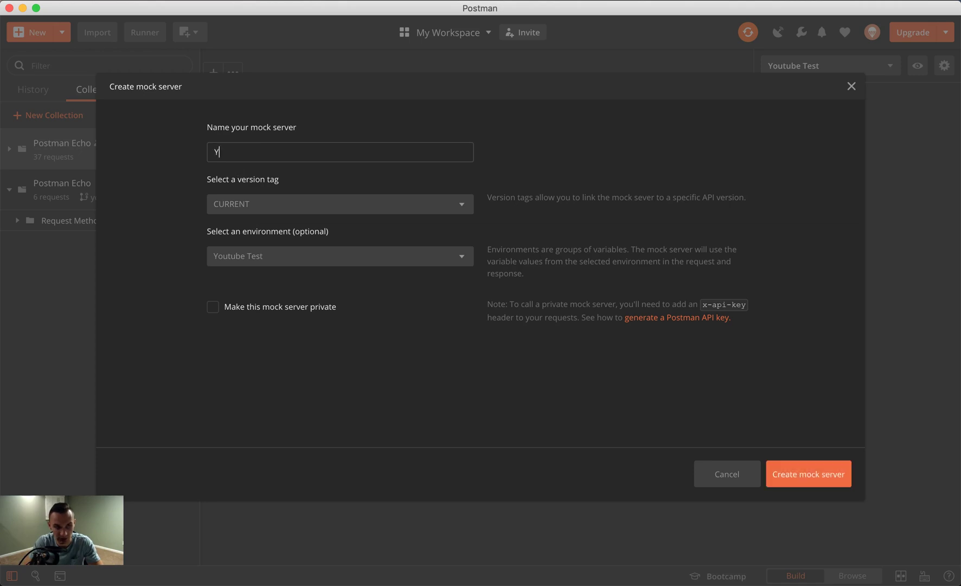
pyautogui.write('outube Test')
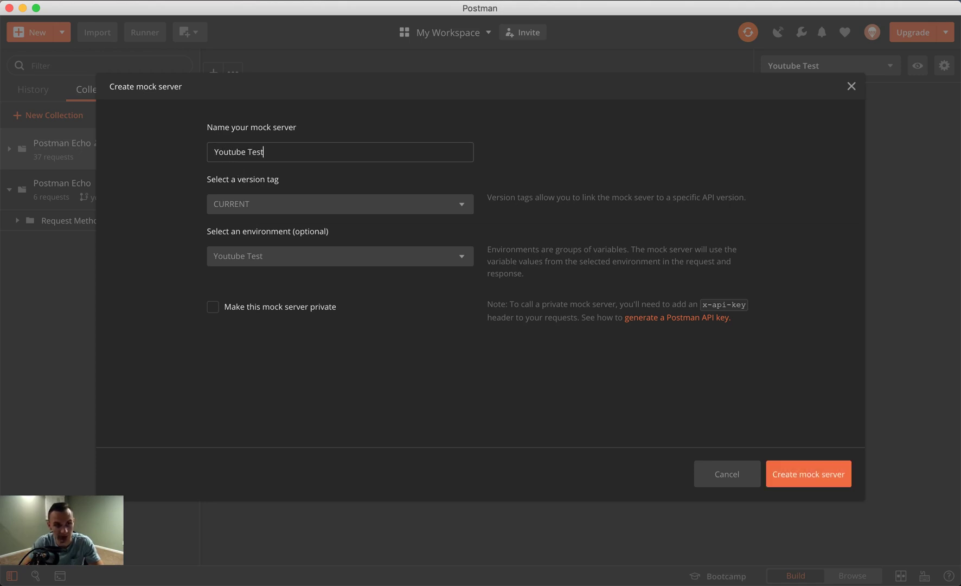
pyautogui.click(275, 202)
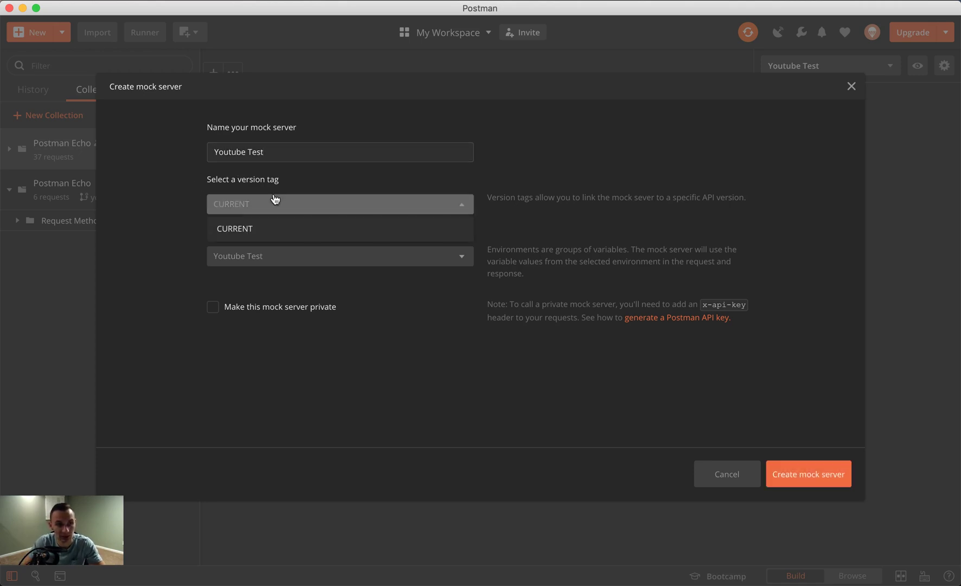
pyautogui.click(275, 202)
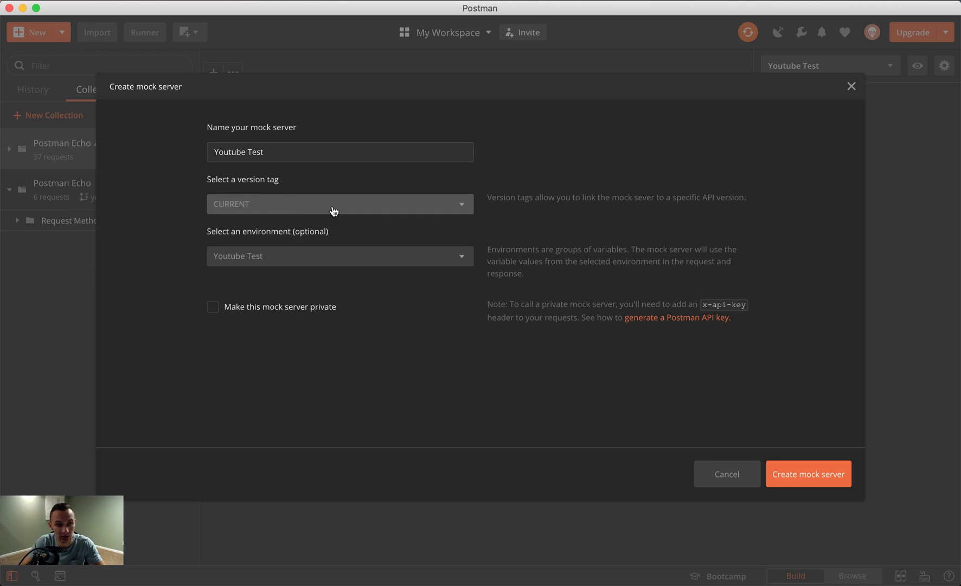
# Set the mock server's environment to No Environment and create the mock server
pyautogui.click(322, 261)
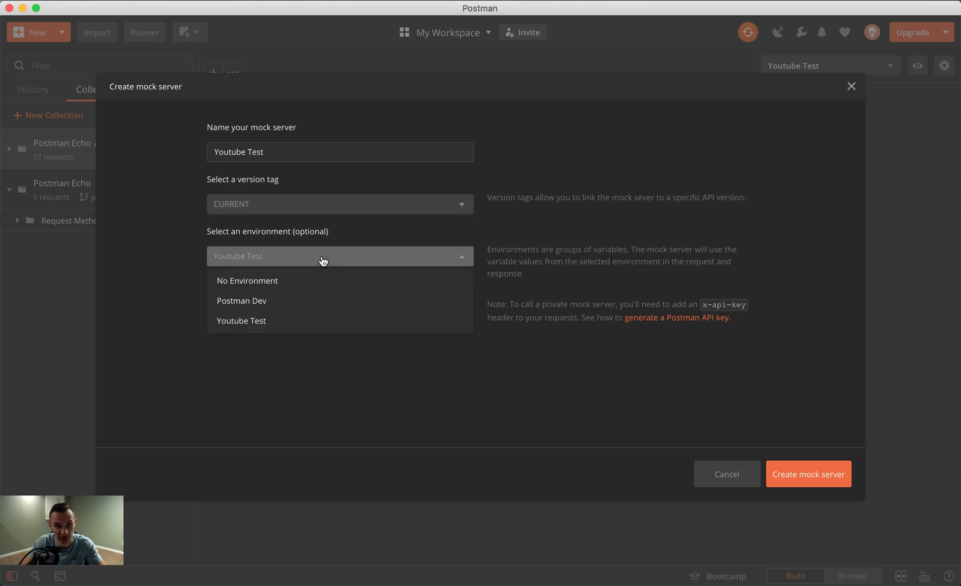
pyautogui.click(323, 261)
pyautogui.click(323, 261)
pyautogui.click(314, 279)
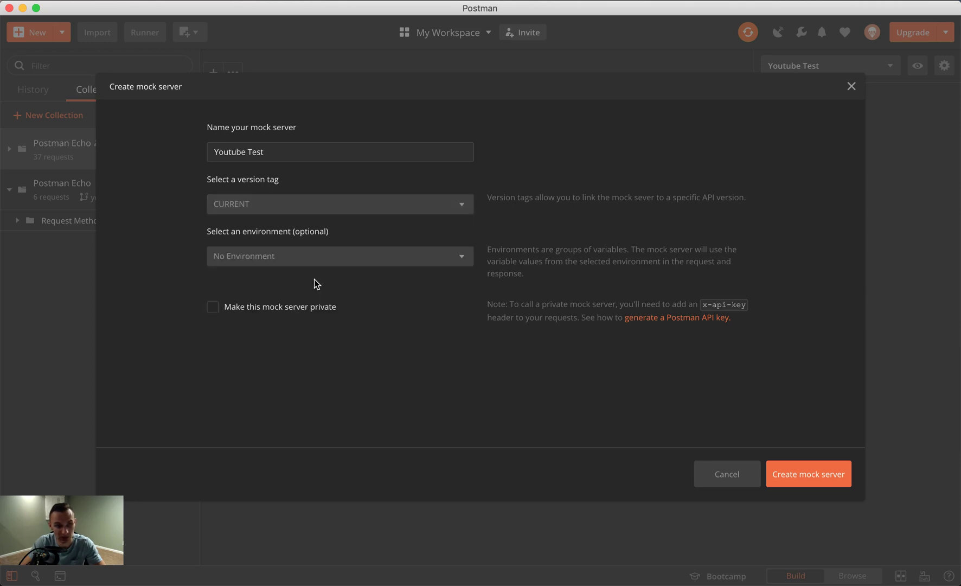
pyautogui.click(324, 264)
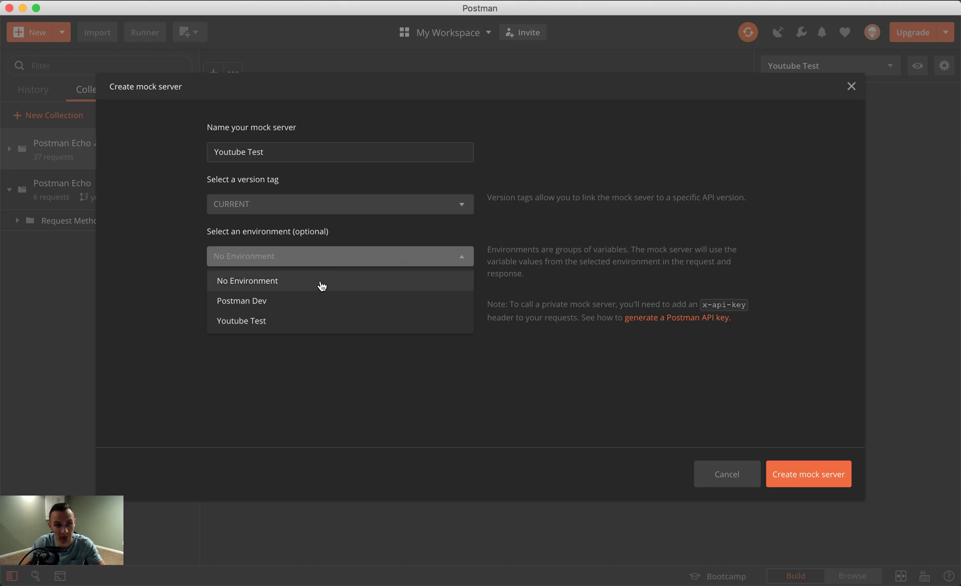
pyautogui.click(322, 282)
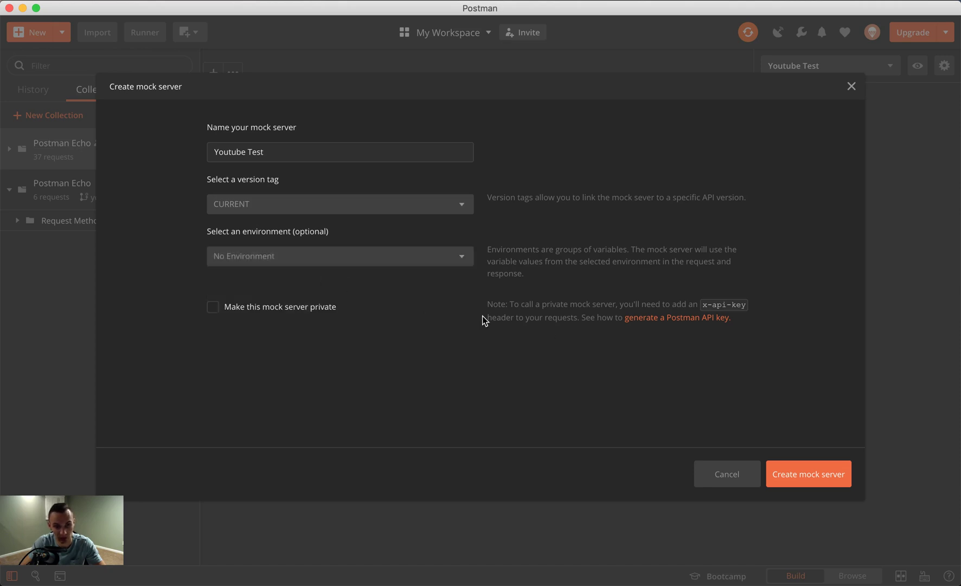
pyautogui.click(812, 481)
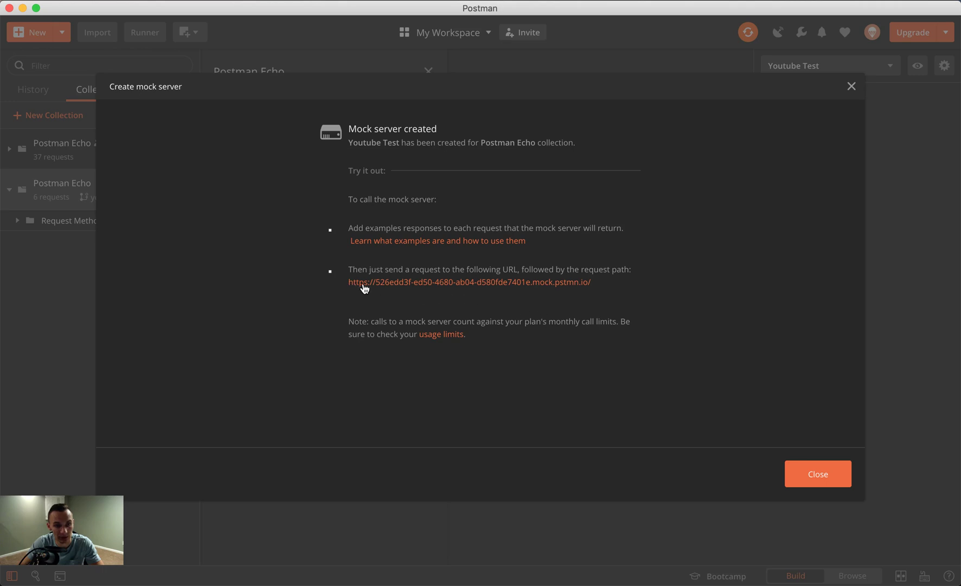
# Copy the new mock server's URL from the untitled request and close that request without saving
pyautogui.press('Escape')
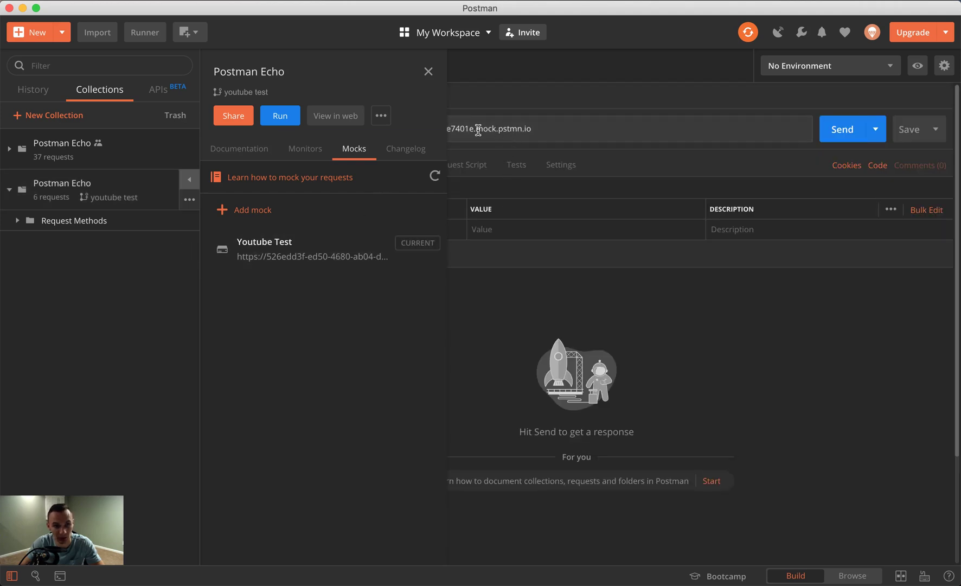
pyautogui.click(428, 72)
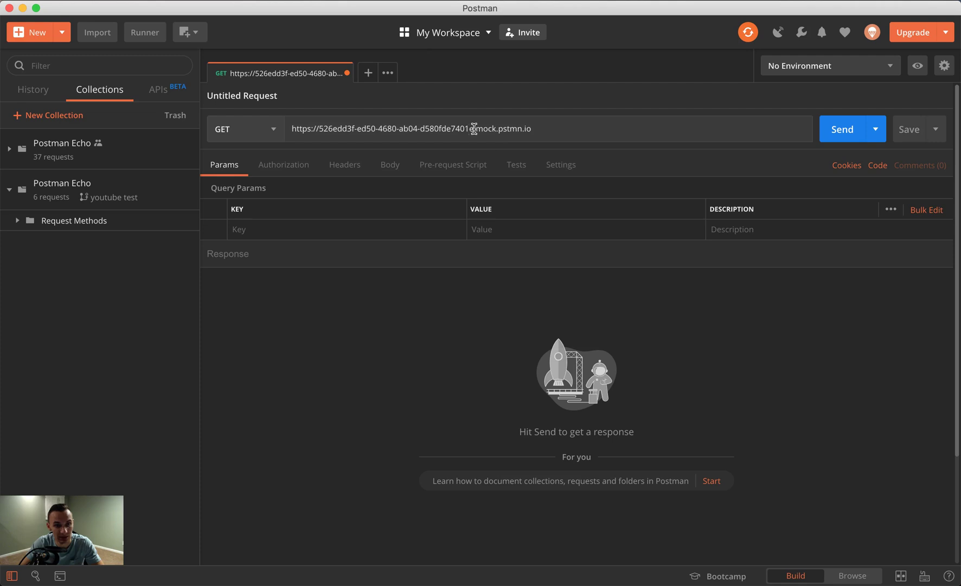
pyautogui.moveTo(537, 129); pyautogui.dragTo(334, 112)
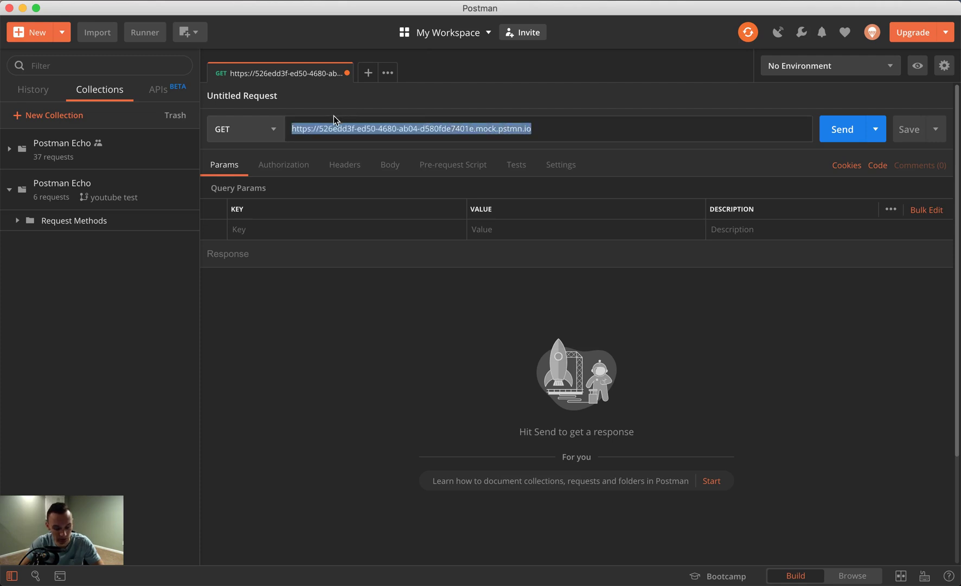
pyautogui.click(316, 335)
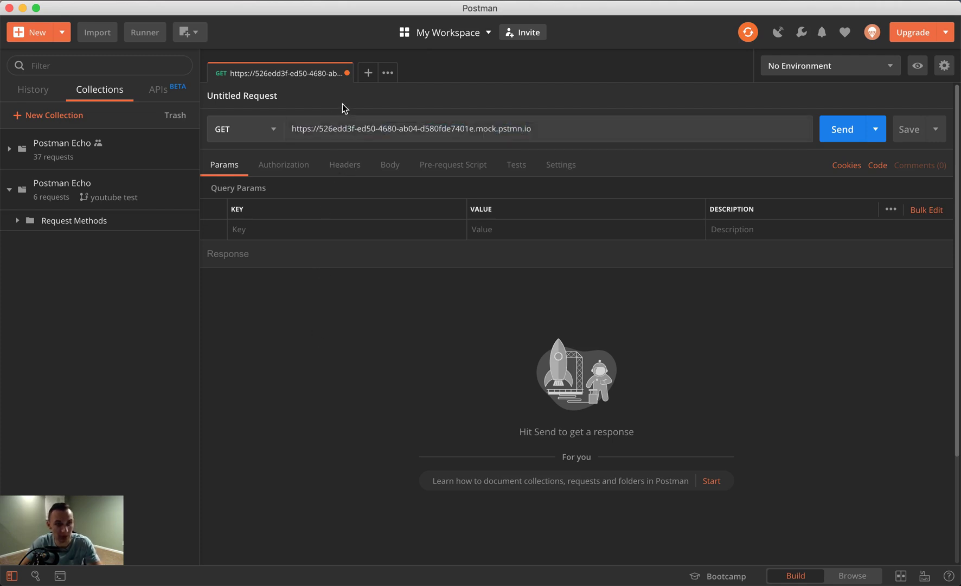
pyautogui.click(346, 73)
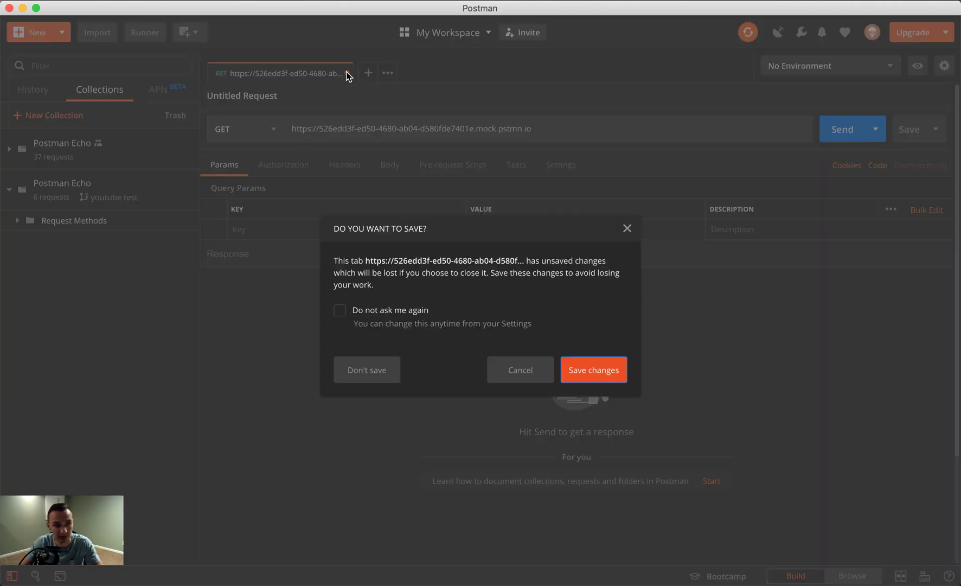
pyautogui.click(384, 370)
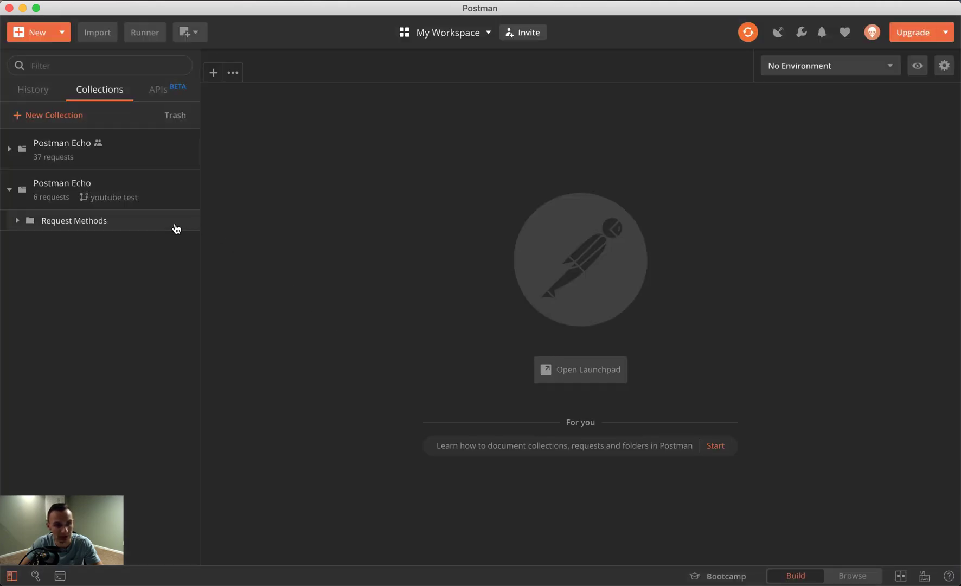
# Expand the Request Methods folder of the youtube test fork and open its GET Request
pyautogui.click(146, 227)
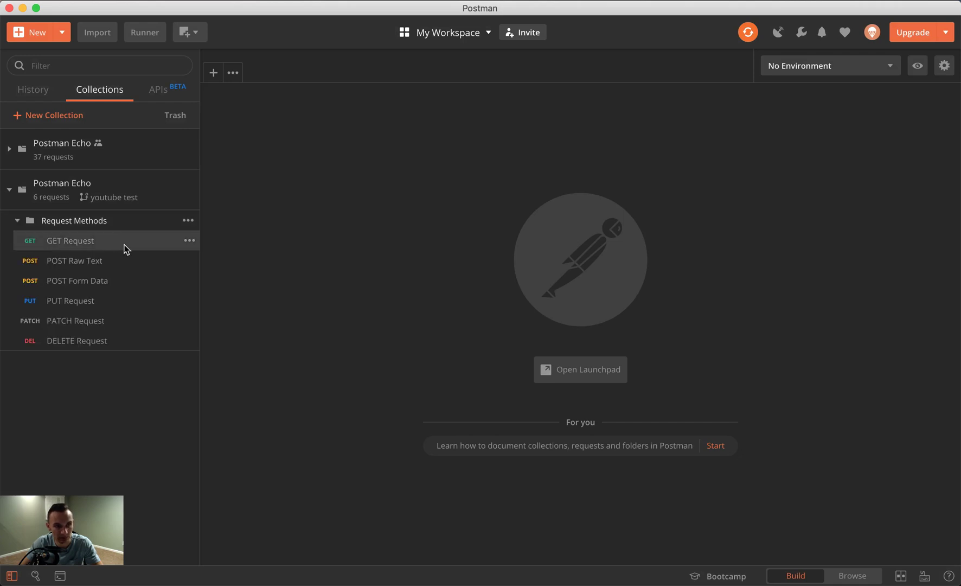
pyautogui.click(144, 242)
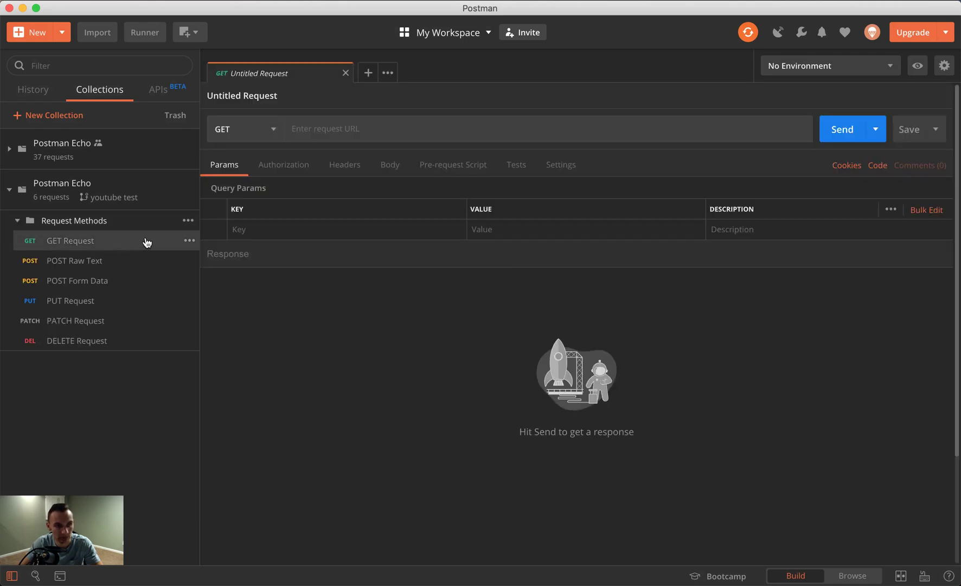
pyautogui.click(404, 130)
# Make Youtube Test the active environment and show its variables
pyautogui.click(800, 67)
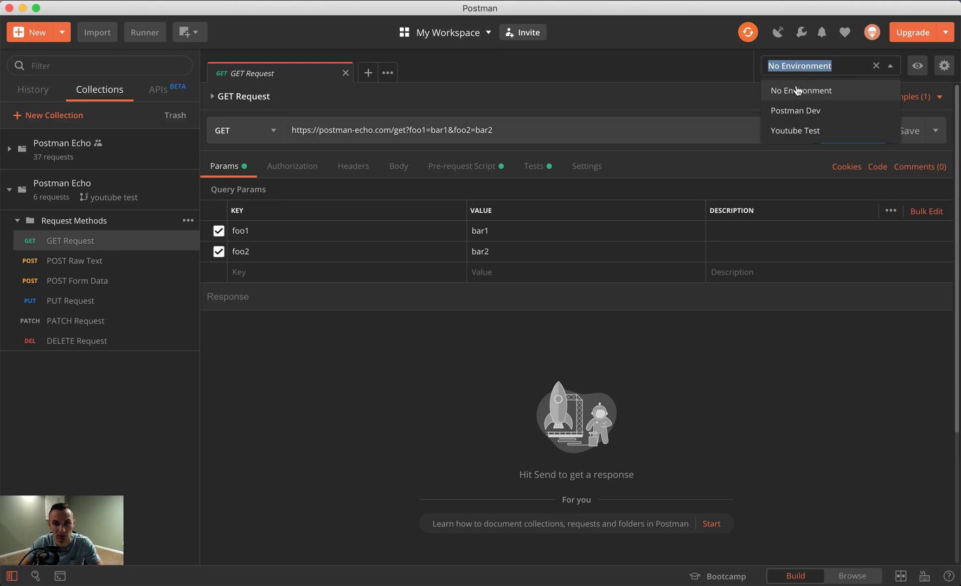
pyautogui.click(821, 130)
pyautogui.click(918, 66)
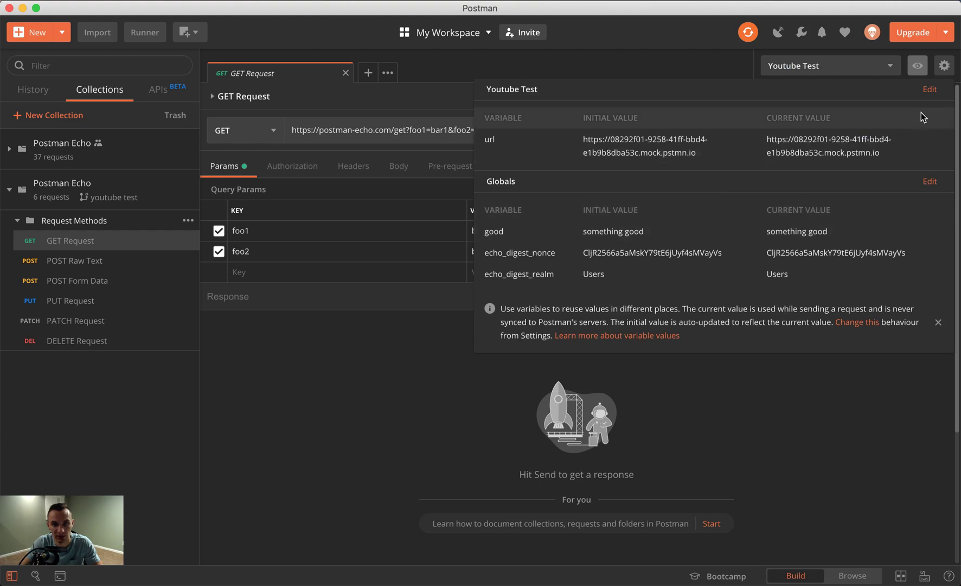
pyautogui.click(931, 90)
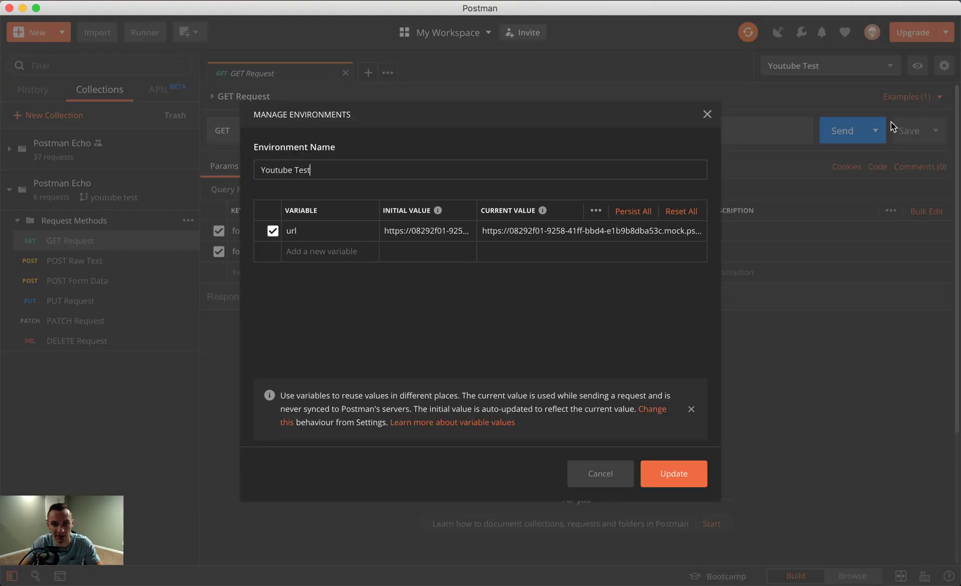
pyautogui.click(433, 233)
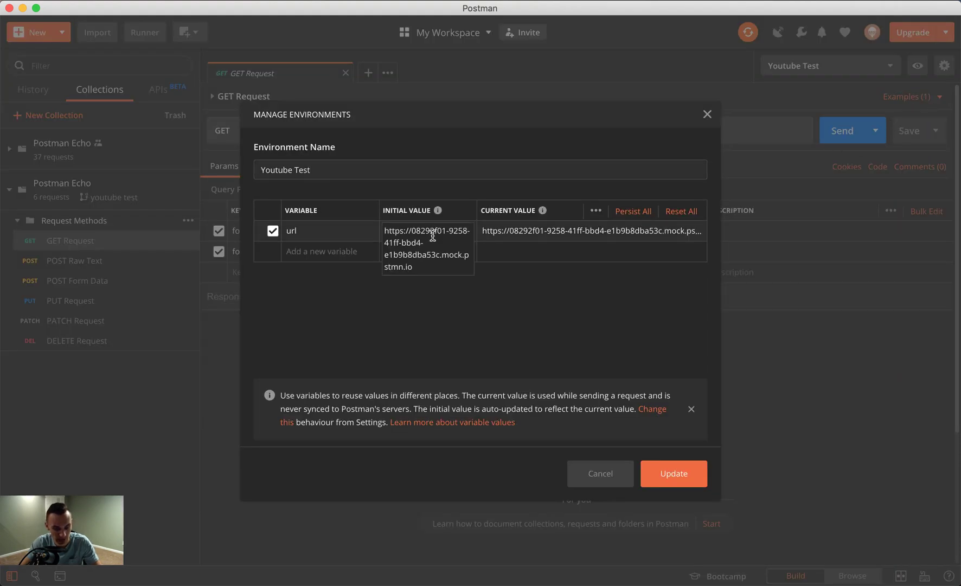
pyautogui.tripleClick(432, 235)
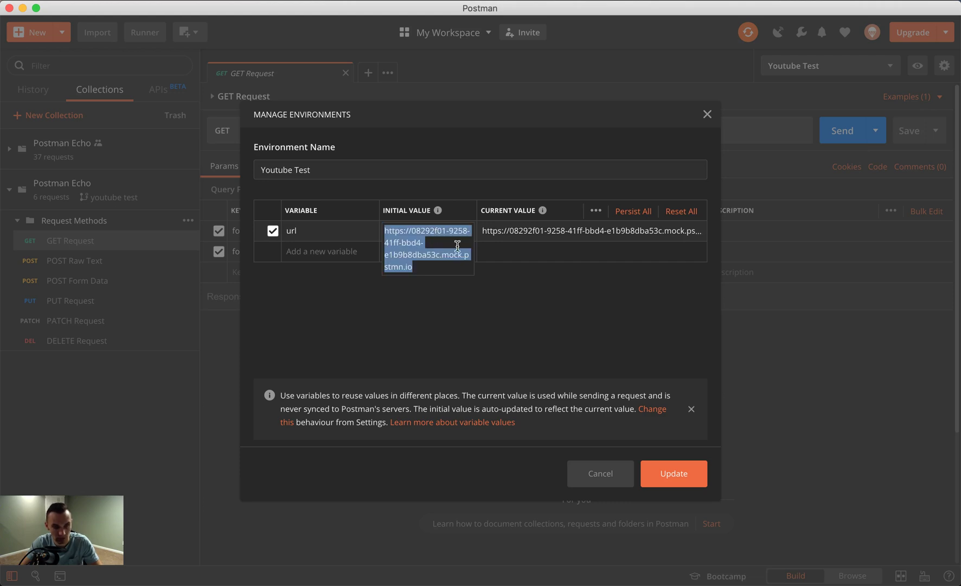
pyautogui.press('BackSpace')
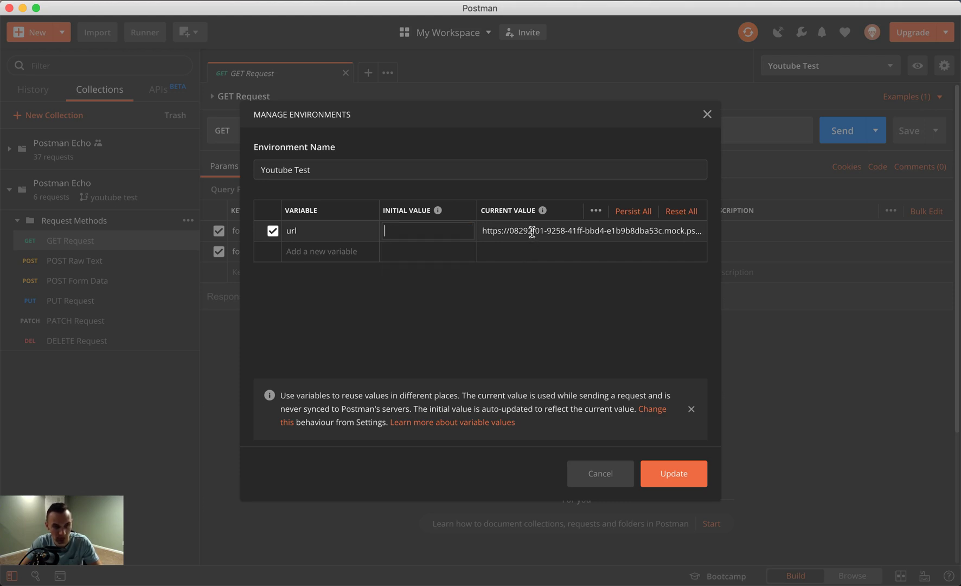
pyautogui.click(532, 232)
pyautogui.click(606, 474)
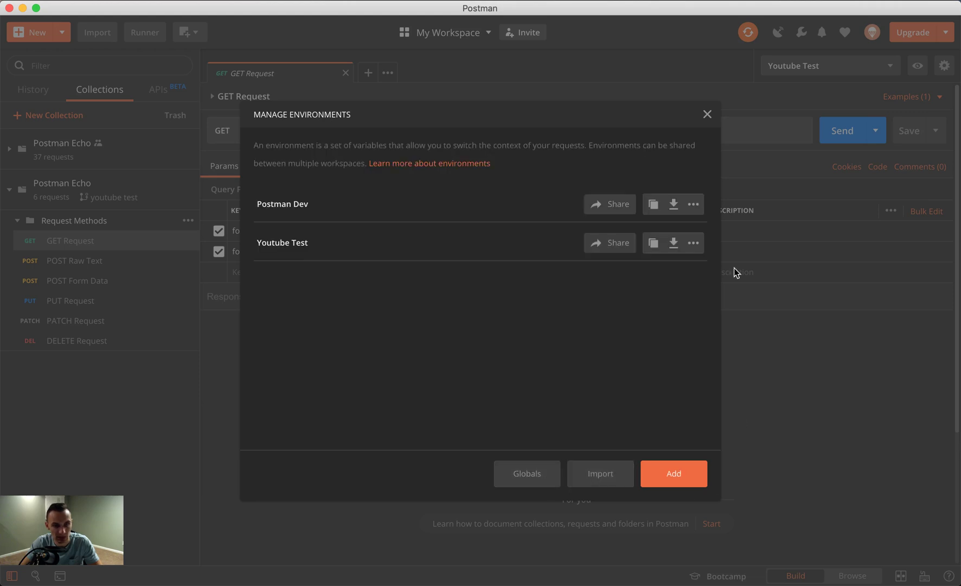
pyautogui.click(708, 114)
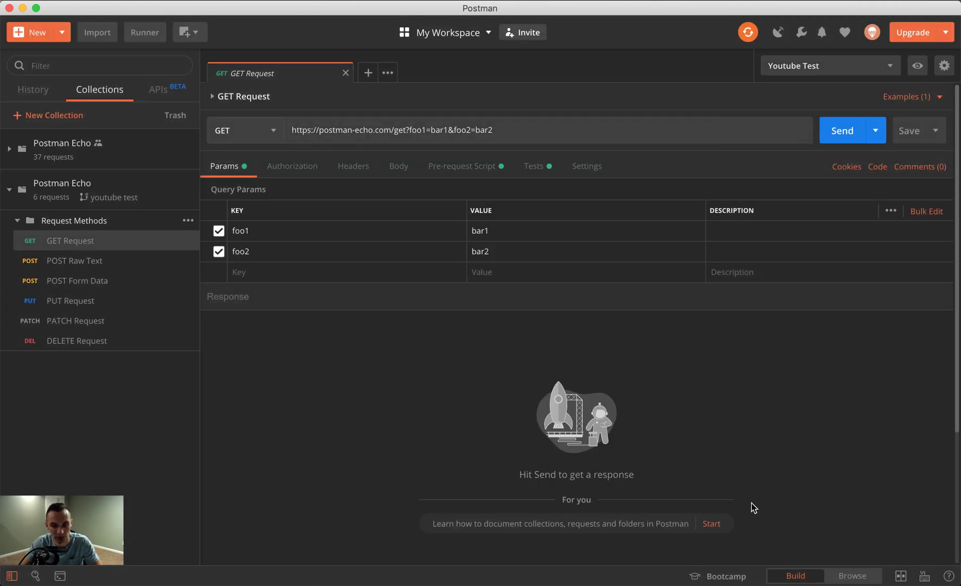
# Copy the Youtube Test mock server's URL from the workspace's mocks and return to the request builder
pyautogui.click(851, 576)
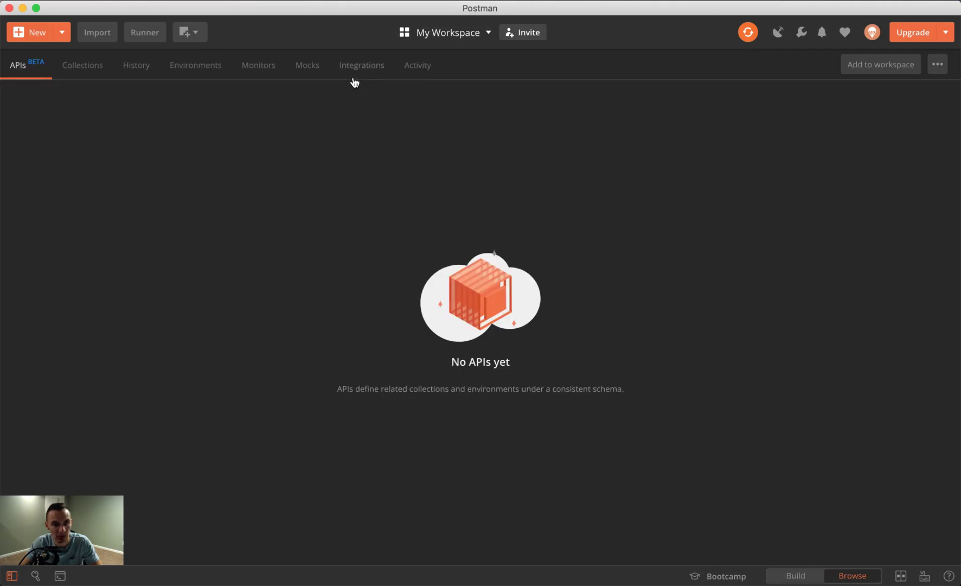
pyautogui.click(301, 71)
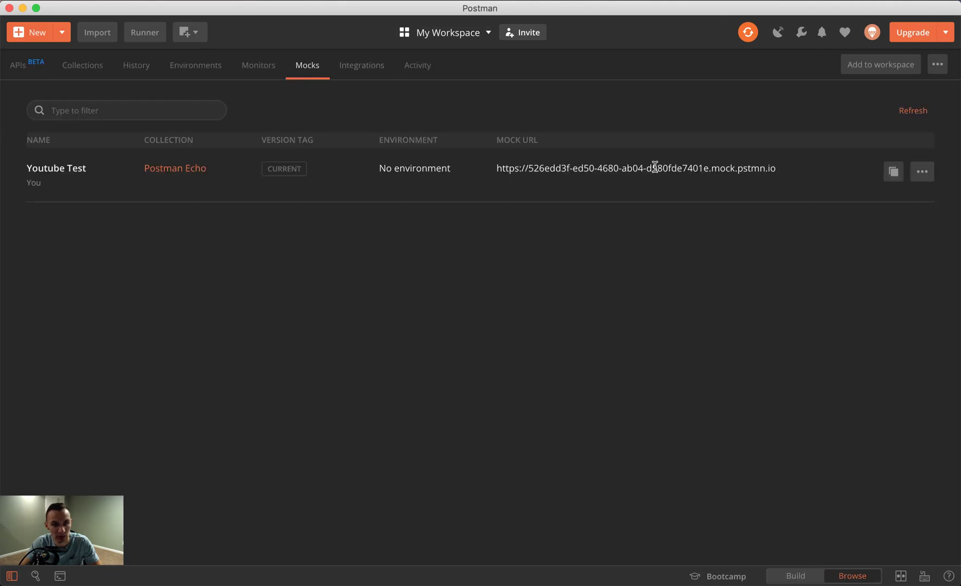
pyautogui.click(893, 172)
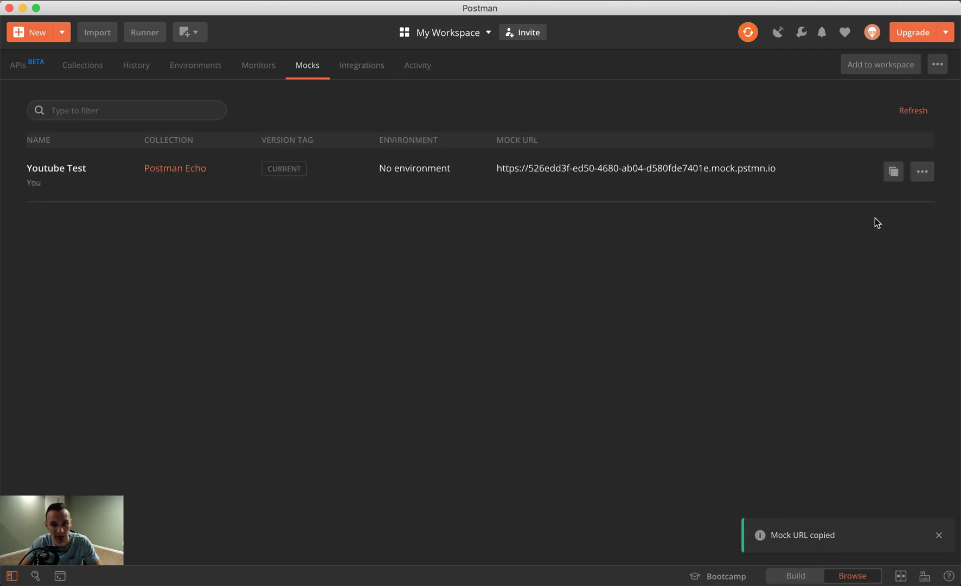
pyautogui.click(795, 576)
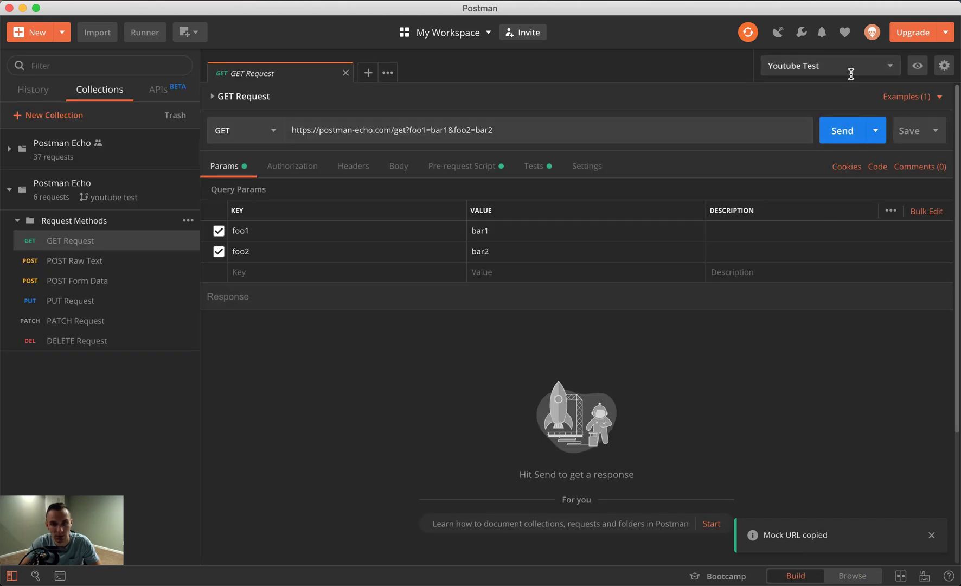
pyautogui.click(919, 69)
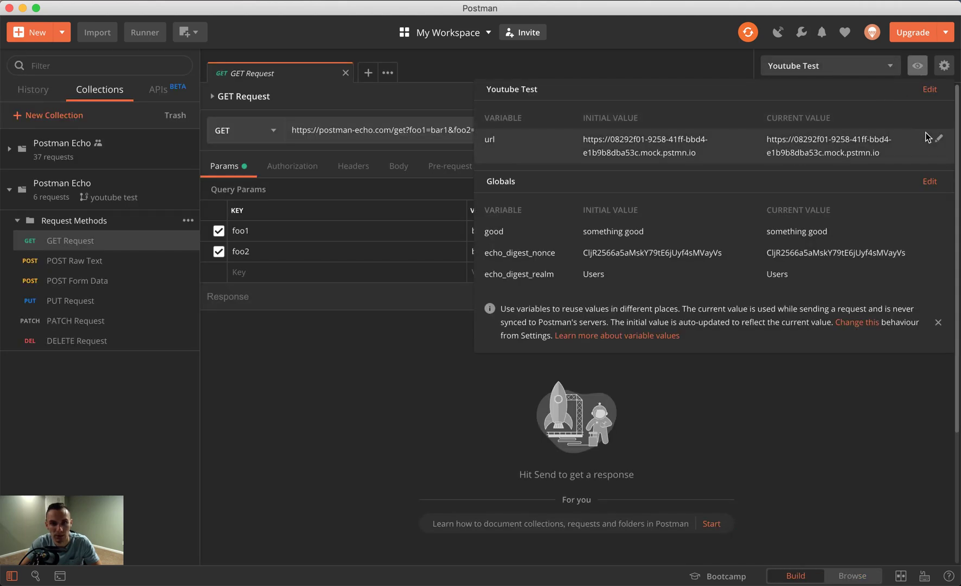
pyautogui.click(940, 140)
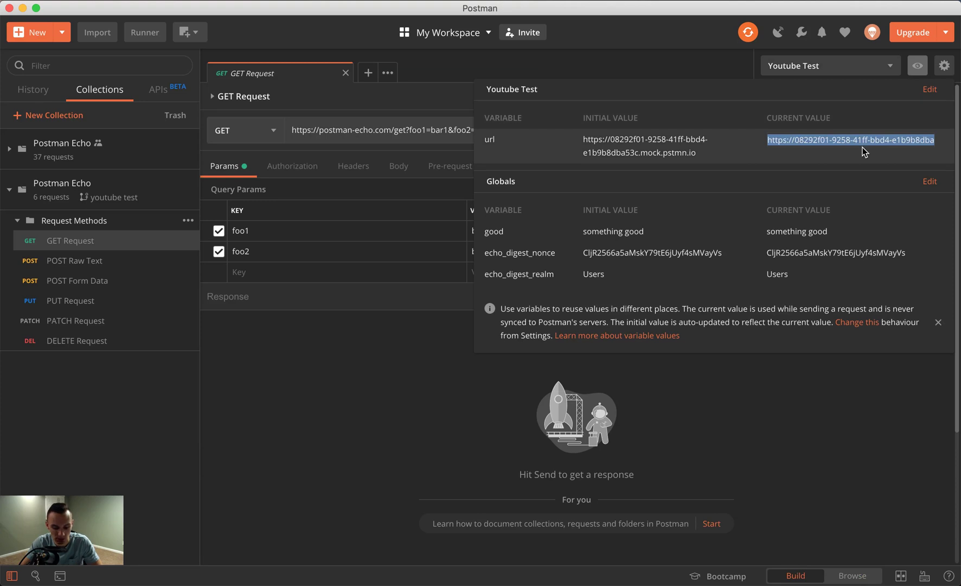
pyautogui.press('super+v')
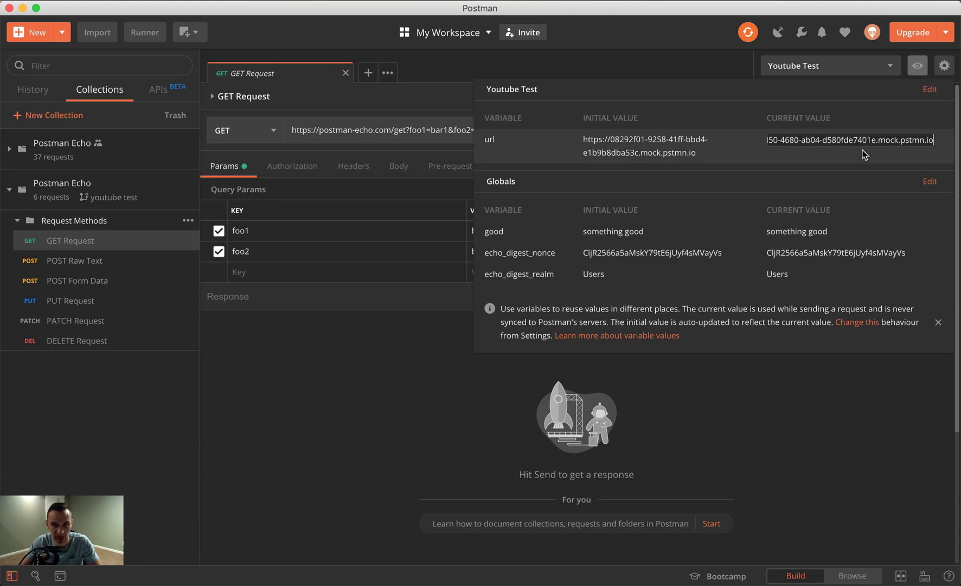
pyautogui.click(874, 207)
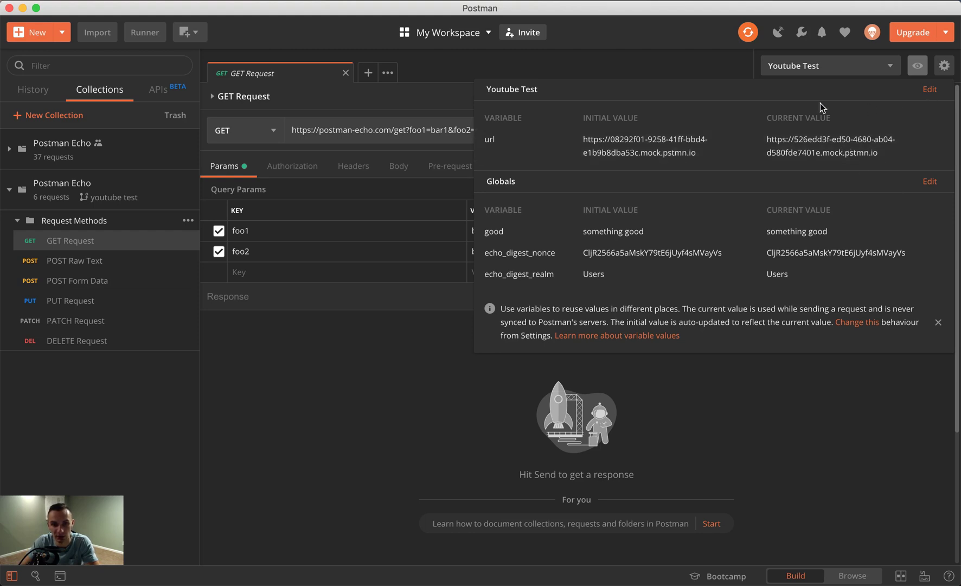
pyautogui.click(841, 432)
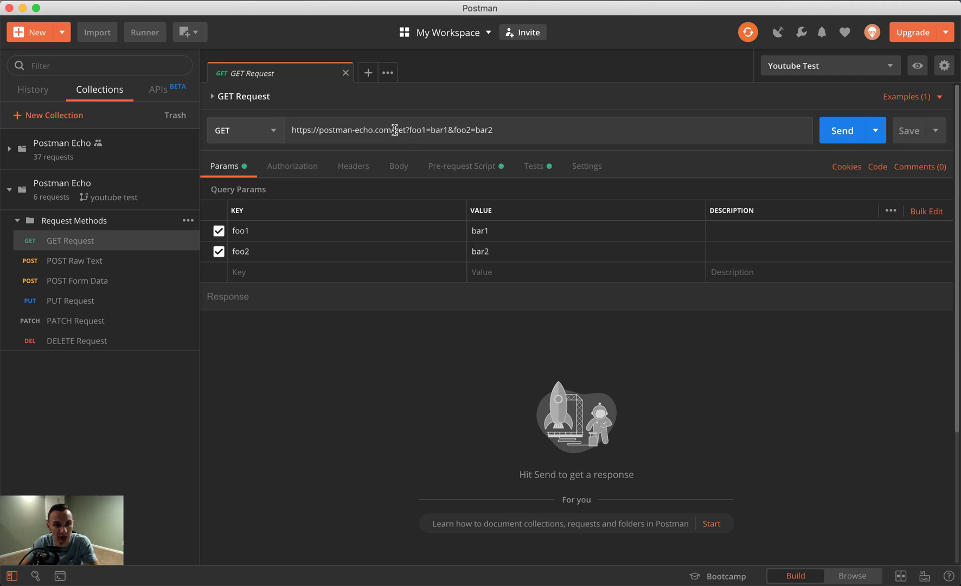
# Change the GET Request's address to {{url}}/get?foo1=bar1&foo2=bar2 and send the request
pyautogui.moveTo(397, 130); pyautogui.dragTo(293, 131)
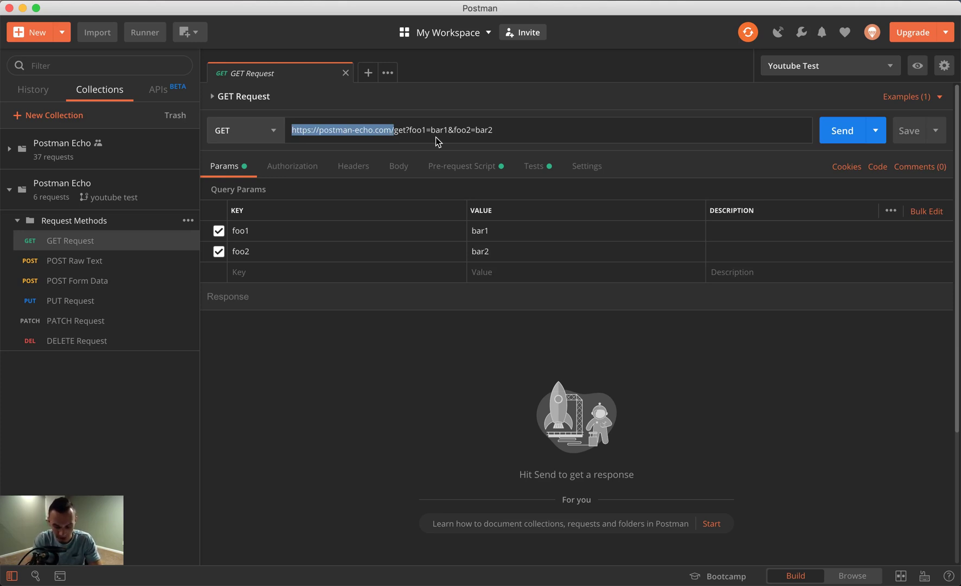
pyautogui.write('{{ur')
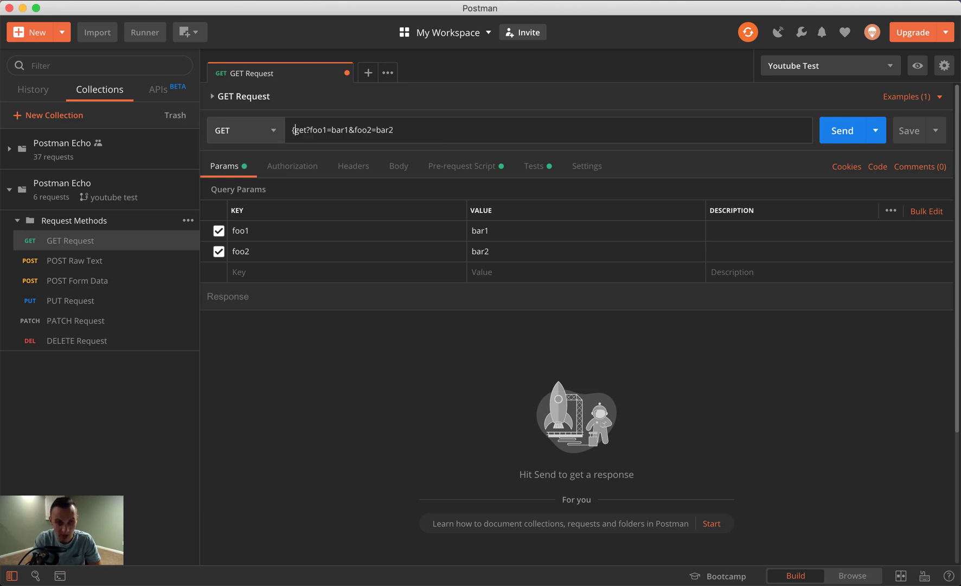
pyautogui.write('l}}')
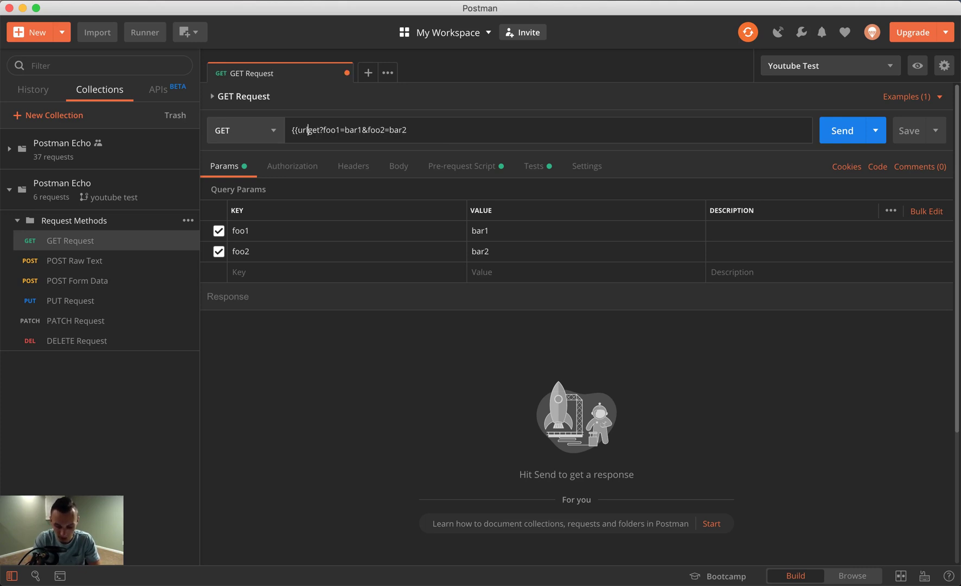
pyautogui.write('/')
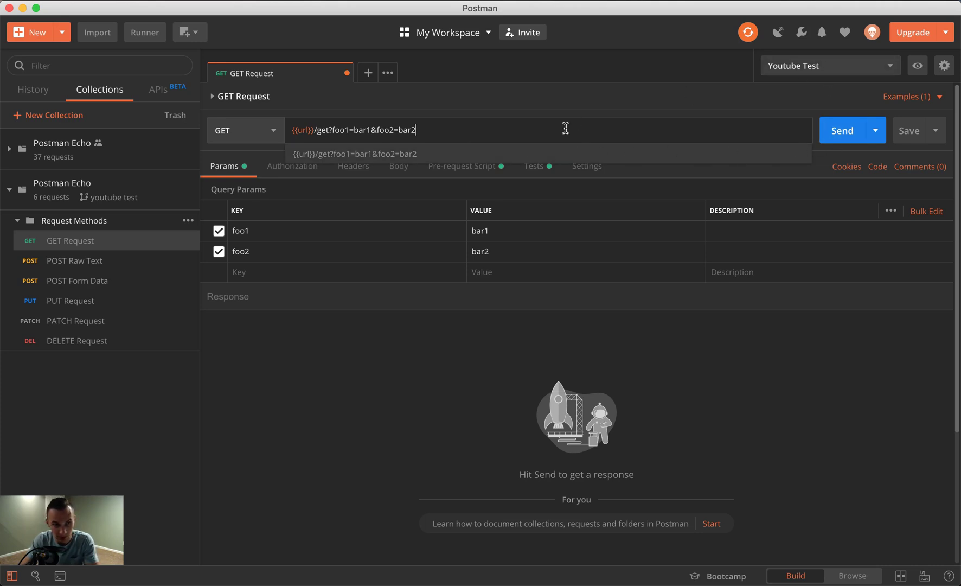
pyautogui.click(836, 137)
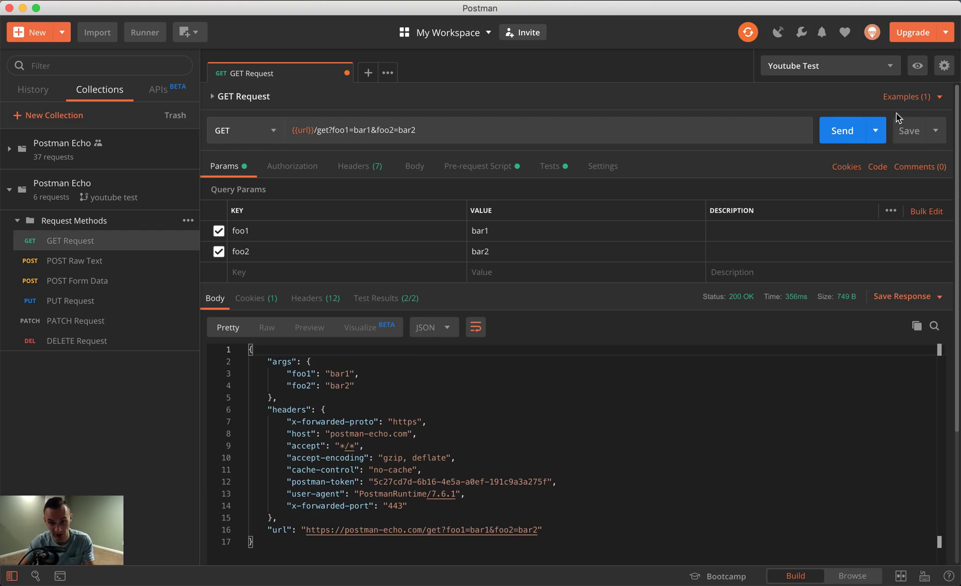
# Examine the GET Request Woops example saved with the GET Request, and close it
pyautogui.click(907, 100)
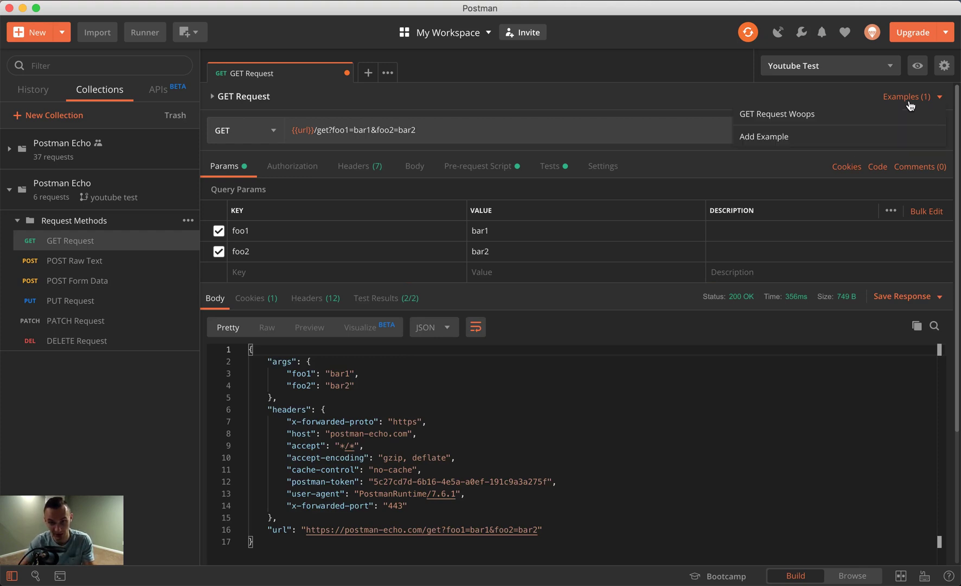
pyautogui.click(853, 123)
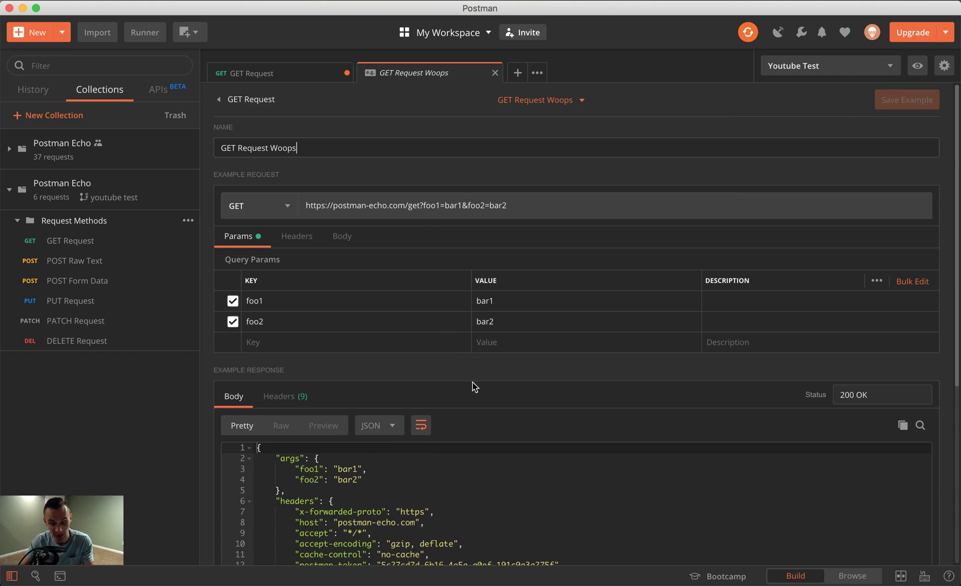
pyautogui.click(494, 73)
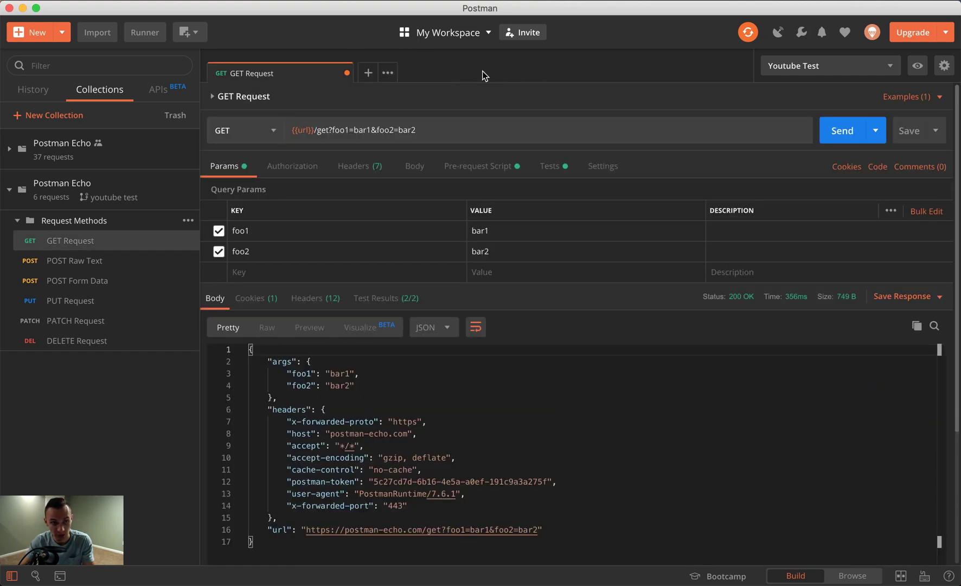
# Change the POST Raw Text request's address to {{url}}/post and send the request
pyautogui.click(129, 264)
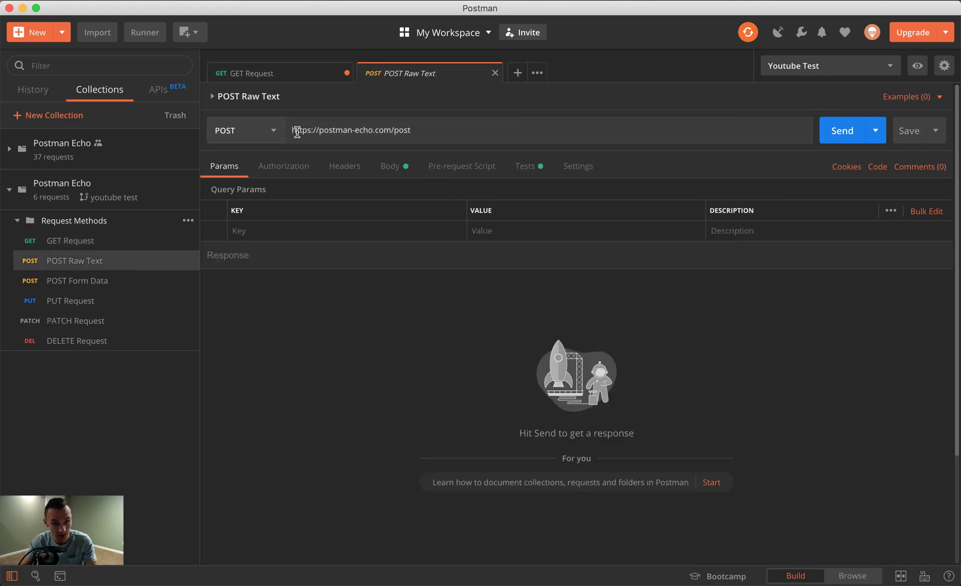
pyautogui.moveTo(296, 130); pyautogui.dragTo(392, 133)
pyautogui.press('BackSpace')
pyautogui.press('BackSpace')
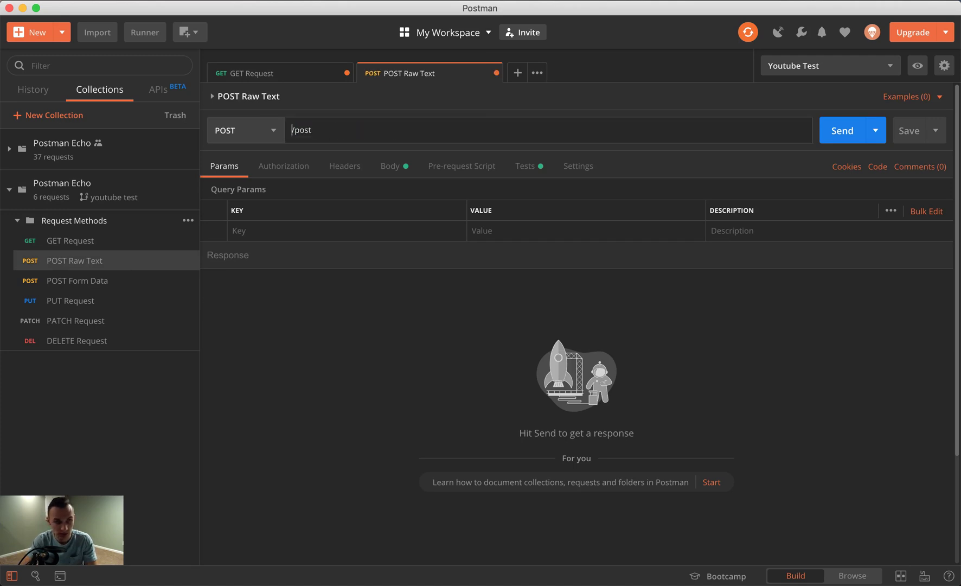
pyautogui.write('{{url')
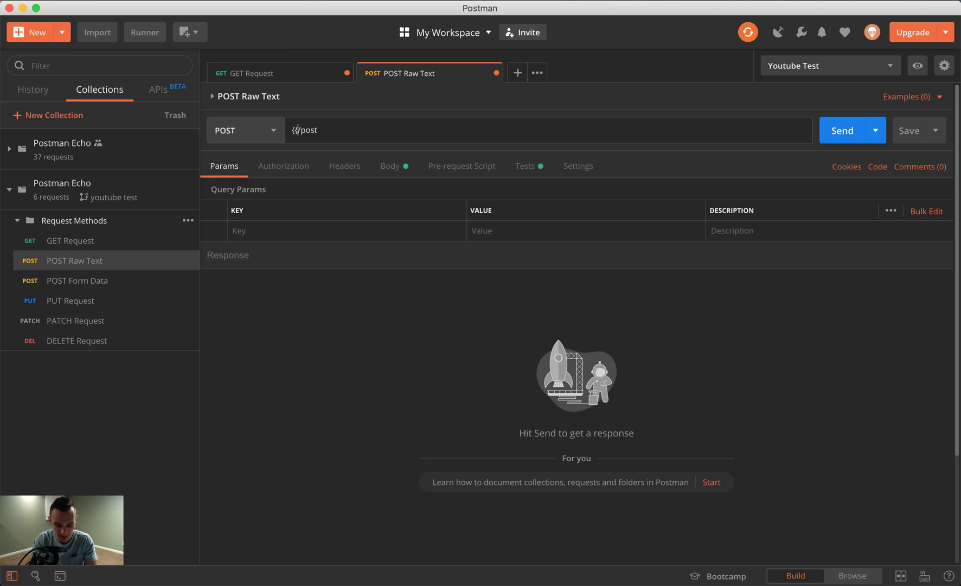
pyautogui.write('}}')
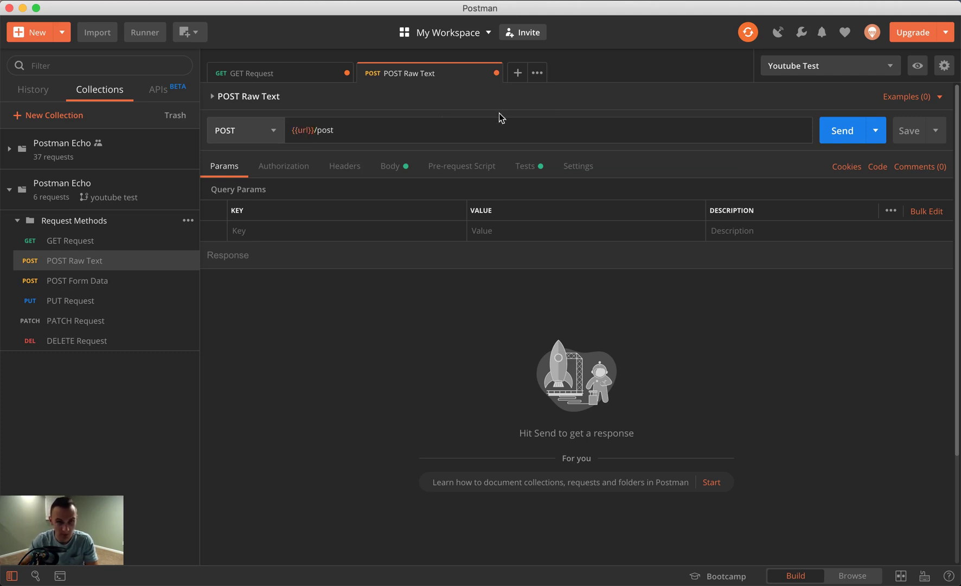
pyautogui.click(830, 133)
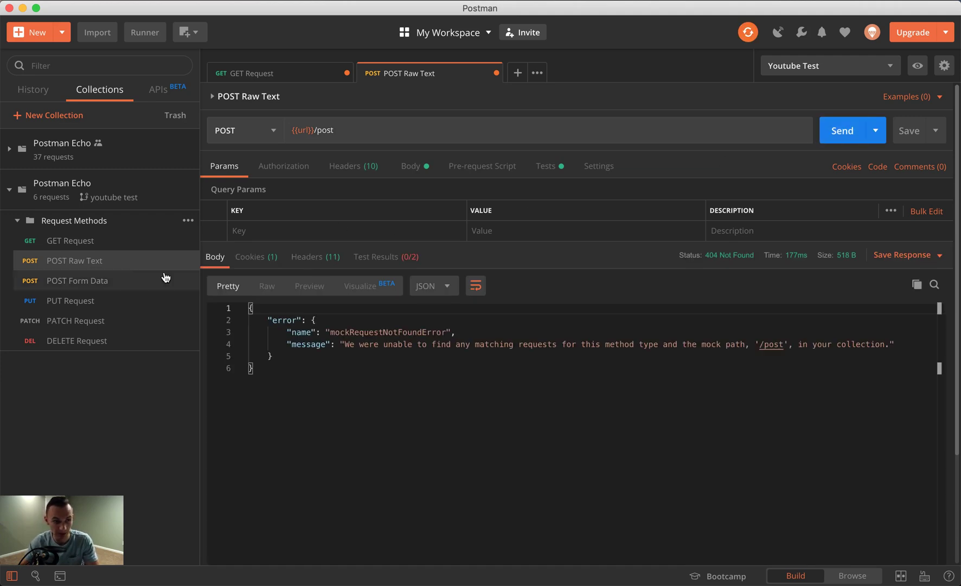
# Check the POST Form Data, PUT and PATCH requests for saved examples, and return to the GET Request
pyautogui.click(66, 280)
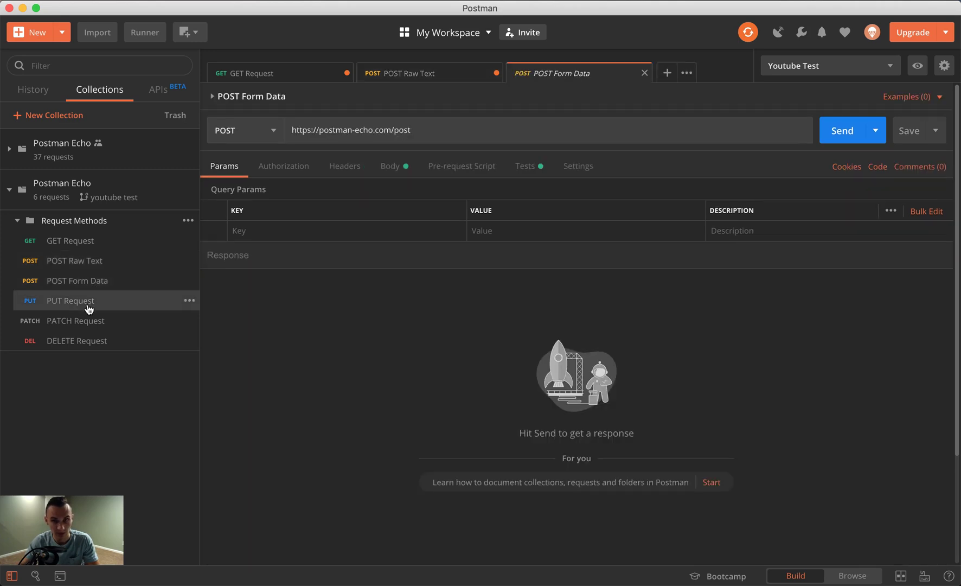
pyautogui.click(88, 307)
pyautogui.click(93, 320)
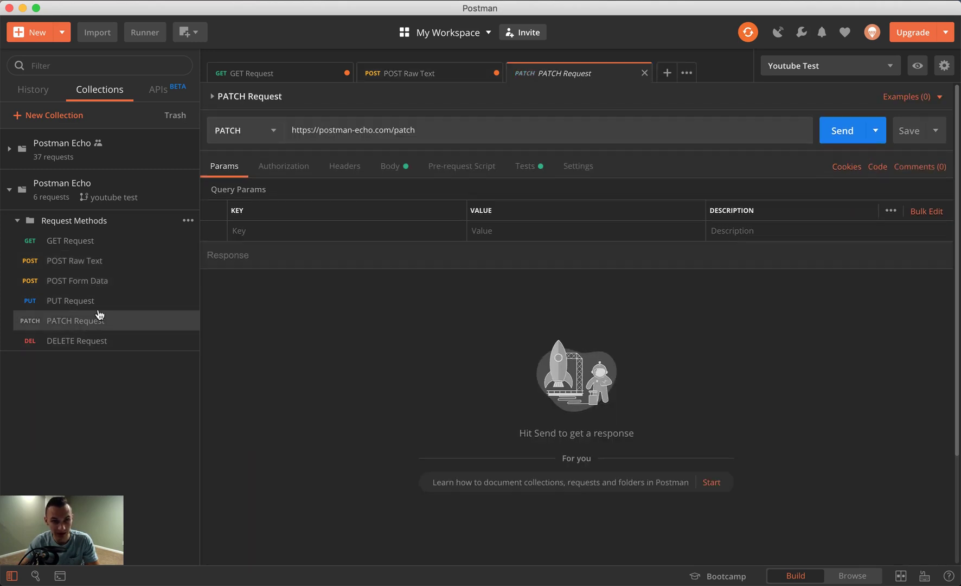
pyautogui.click(84, 243)
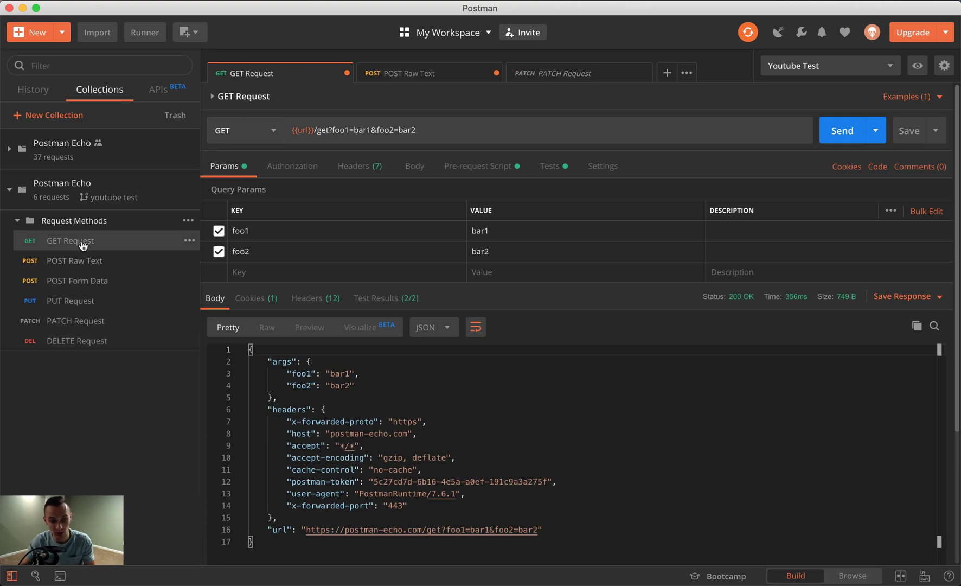